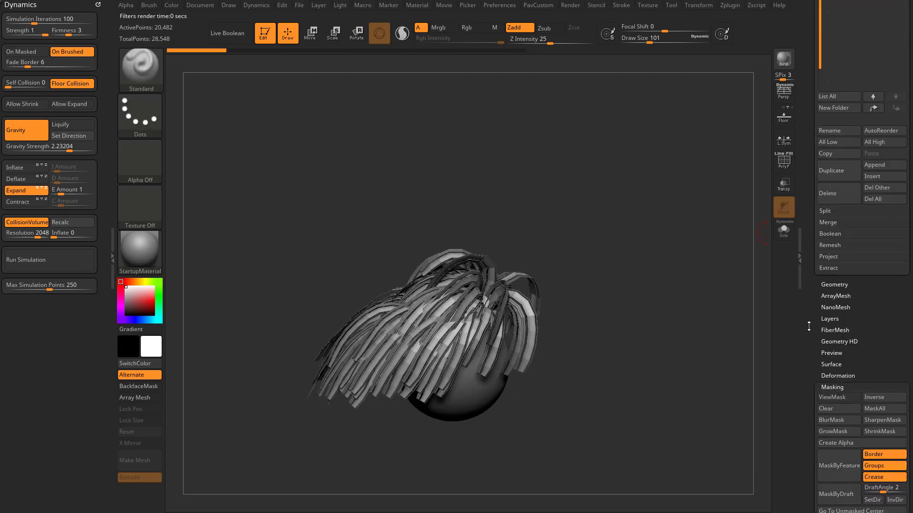
Step: Hide the Fibers58 subtool and make the PM3D_Sphere3D subtool active
scroll(809, 327, up, 5)
click(899, 114)
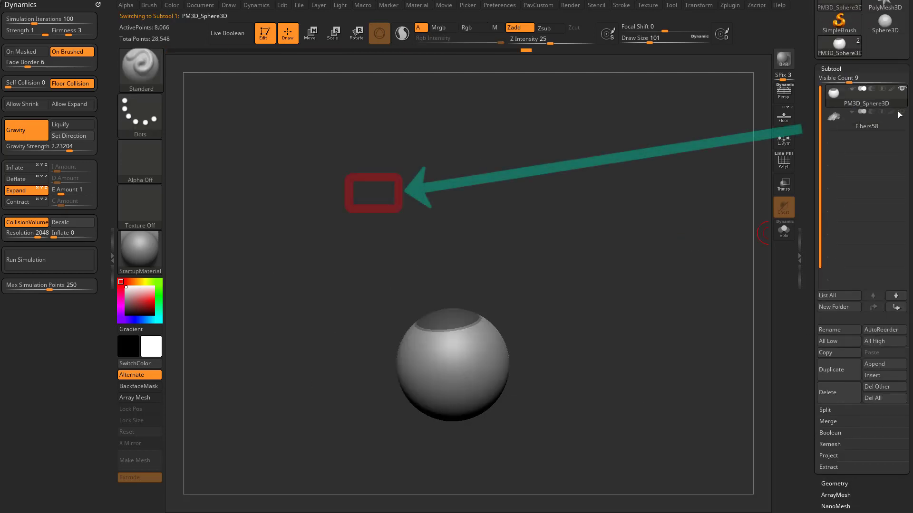
ctrl+right_drag(666, 202, 685, 247)
Step: Turn on the FiberMesh preview for the masked top of the sphere
drag(821, 285, 827, 142)
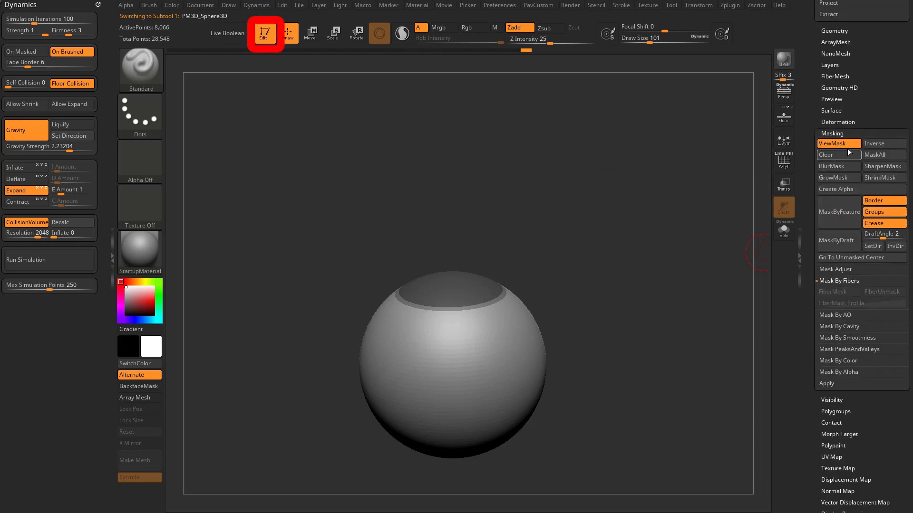
click(831, 133)
click(834, 76)
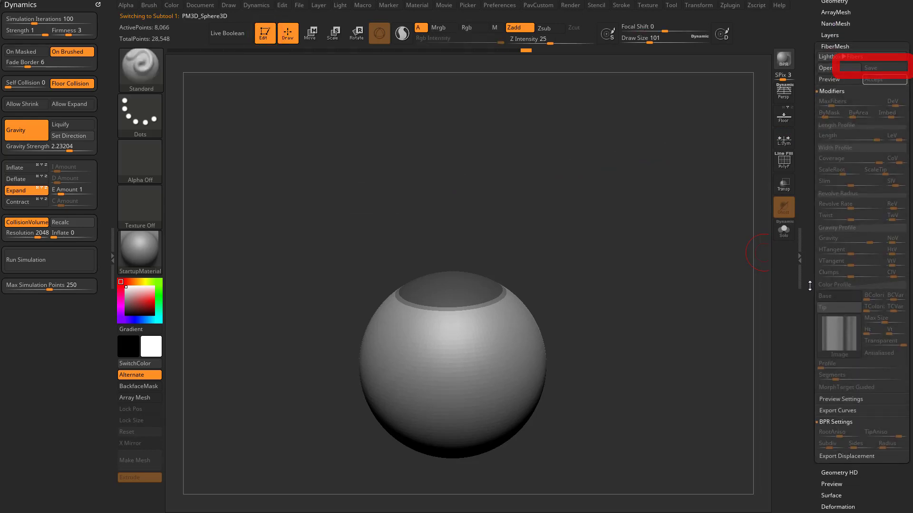
click(836, 112)
drag(697, 192, 695, 263)
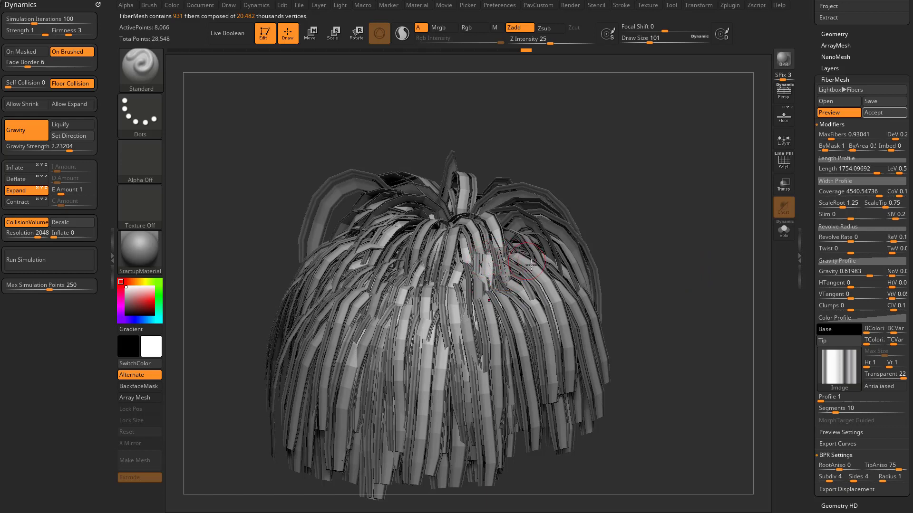
drag(678, 347, 673, 302)
Step: Set the FiberMesh texture to Texture Off and check the plain strips with the polyframe display
click(837, 368)
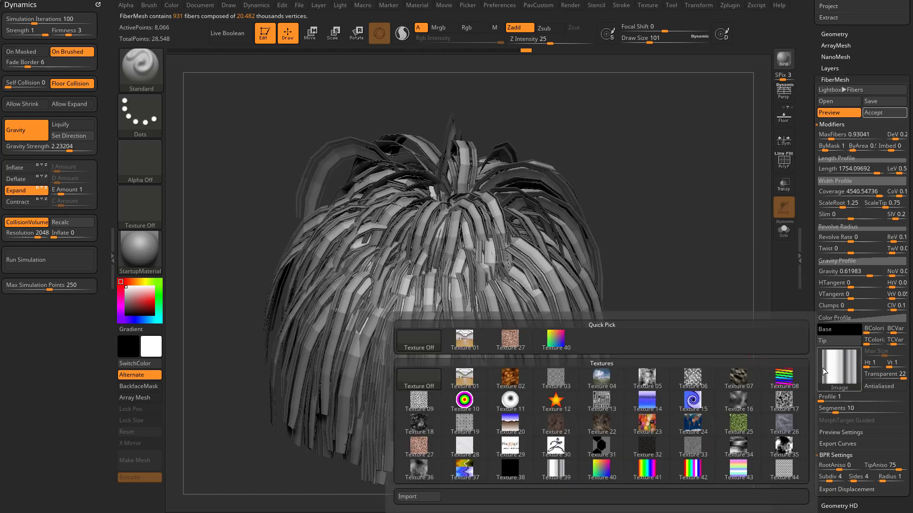
click(435, 349)
drag(617, 252, 748, 194)
key(shift+f)
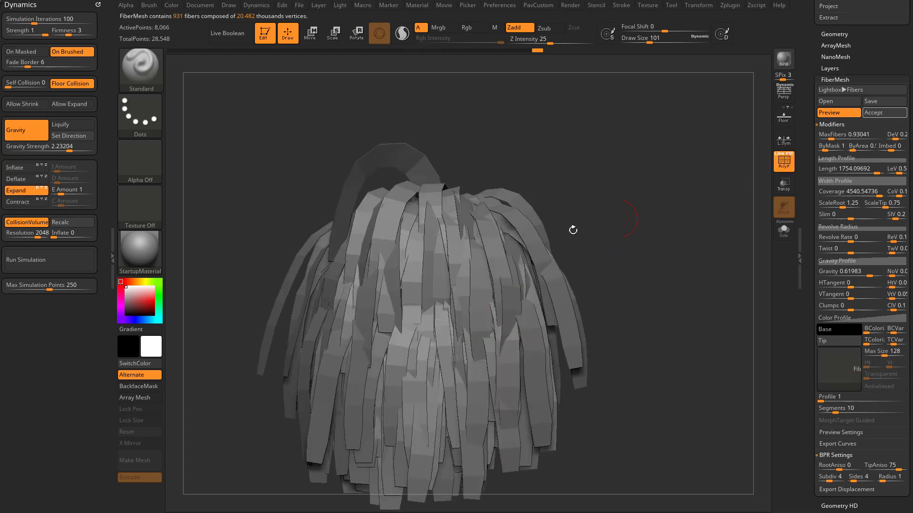
key(shift+f)
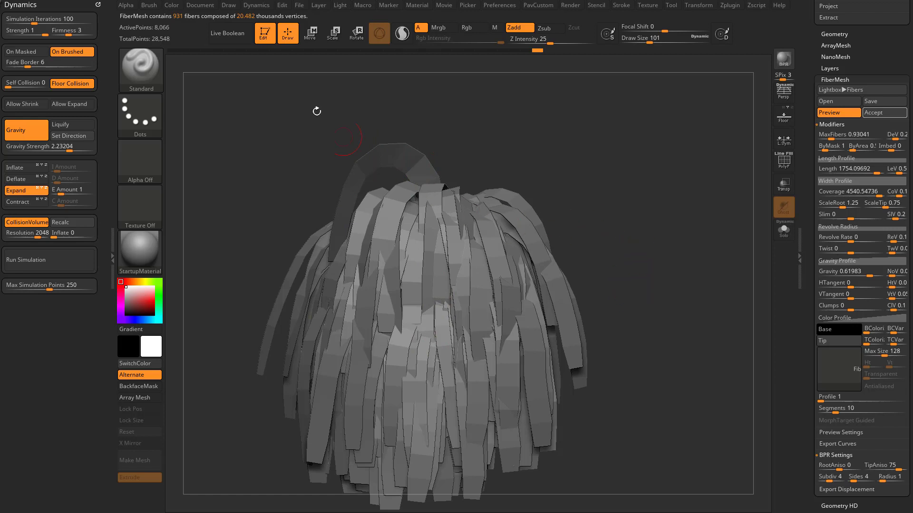
Step: Clear the canvas, draw a Helix3D primitive near its centre and make it editable in an upright view
click(281, 41)
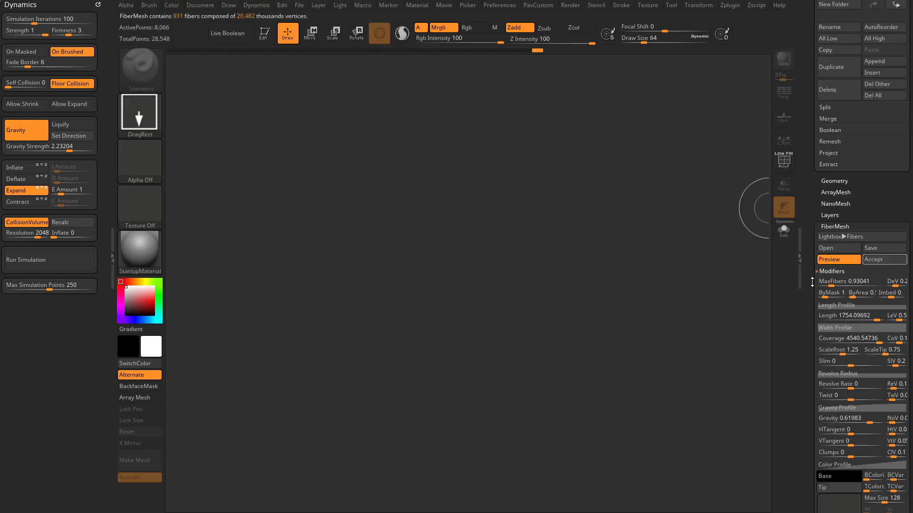
drag(812, 282, 812, 475)
click(834, 162)
click(831, 134)
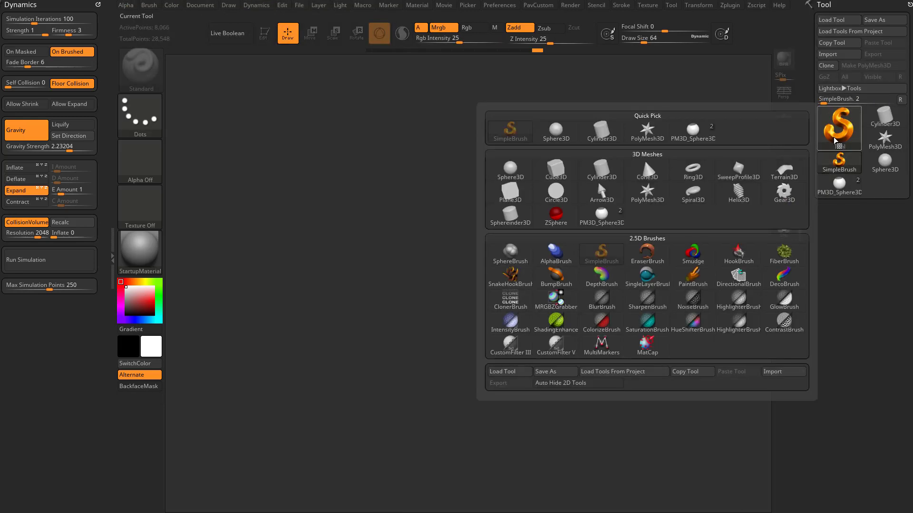
click(738, 192)
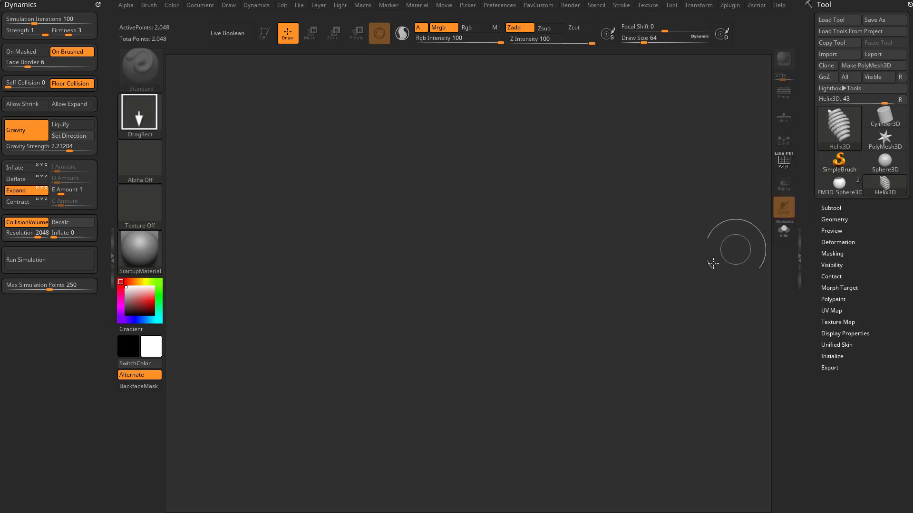
drag(452, 285, 499, 342)
click(265, 33)
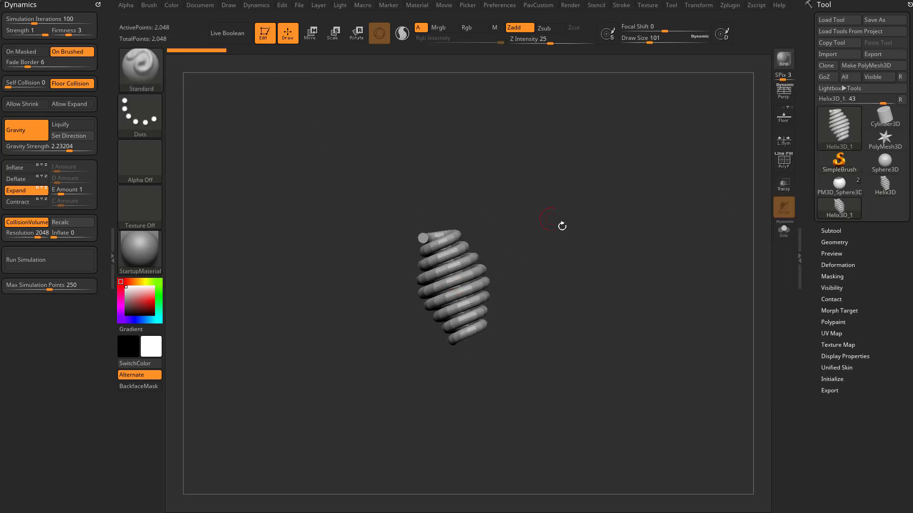
drag(561, 226, 595, 297)
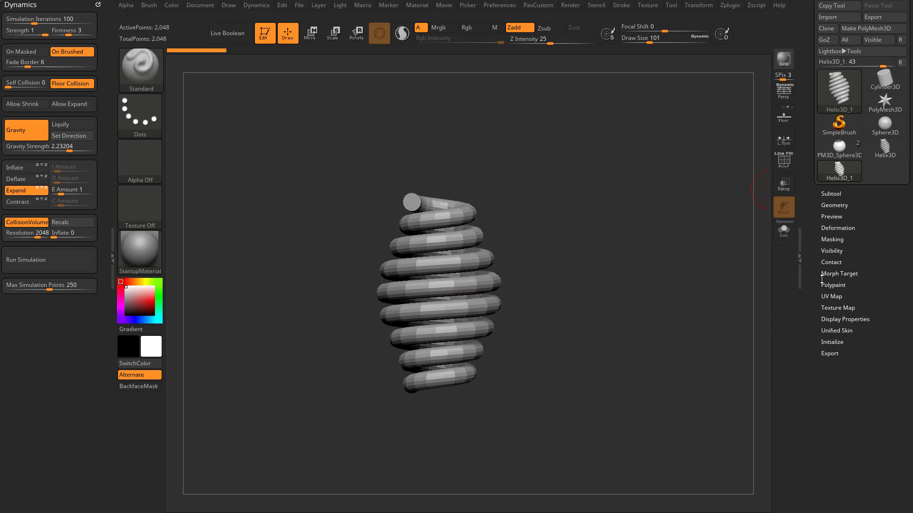
Step: Flatten the helix's Radius curve by removing its middle point, and raise its starting point slightly
click(832, 379)
click(845, 312)
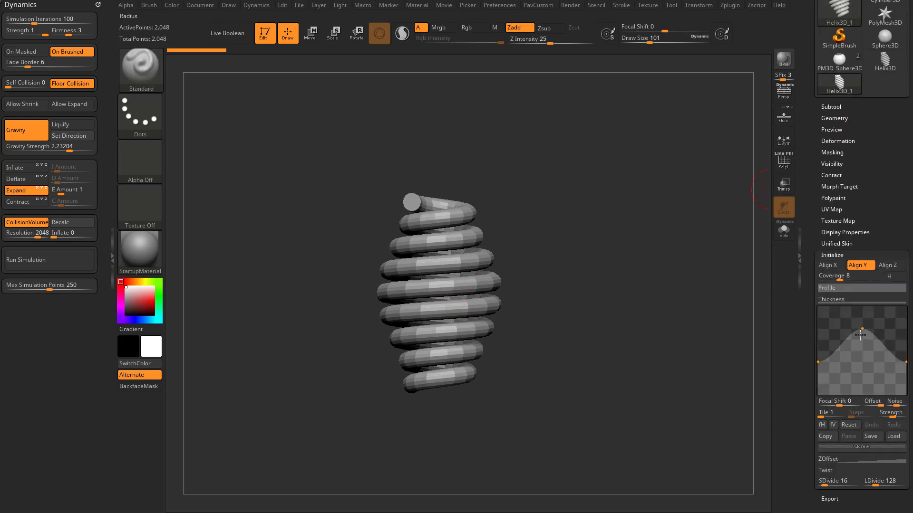
drag(861, 328, 780, 310)
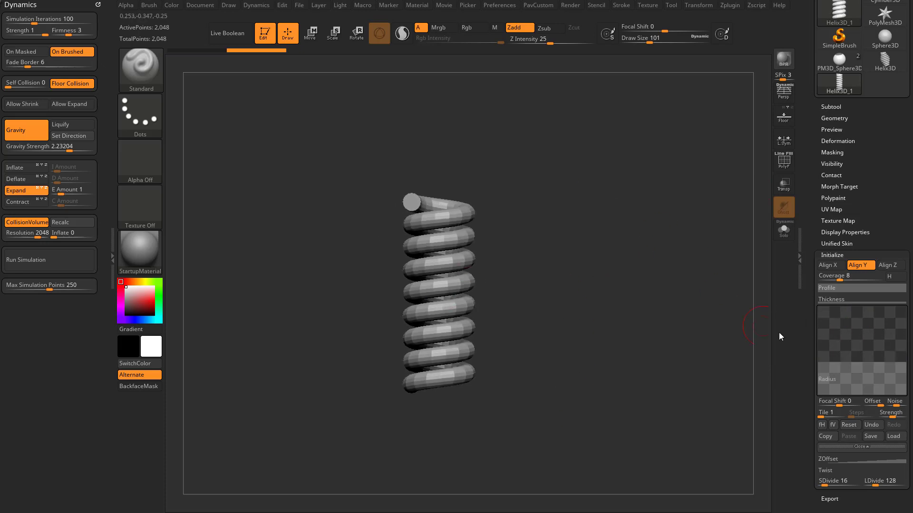
mouse_move(816, 361)
mouse_down()
mouse_move(818, 377)
mouse_move(819, 357)
mouse_up()
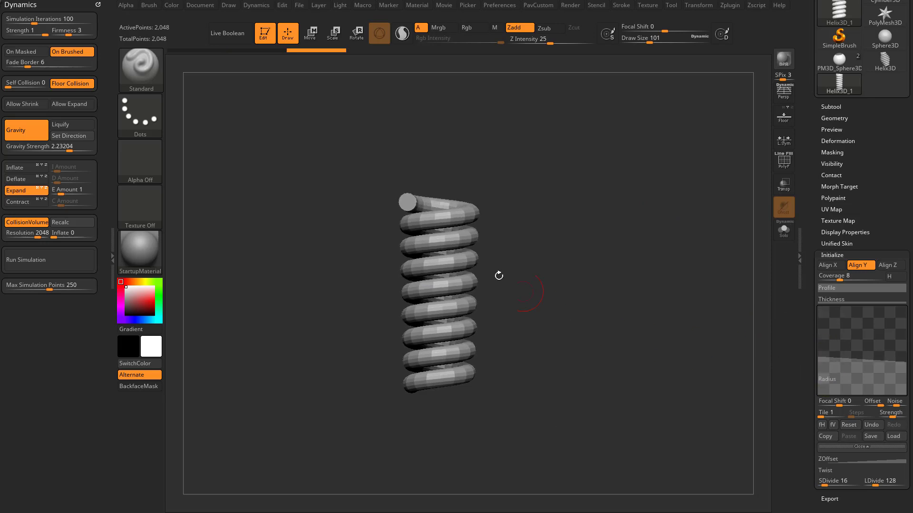
Step: Set the helix's Coverage to 6.74603 and LDivide to 231 with the polyframe displayed
drag(814, 269, 833, 164)
click(783, 161)
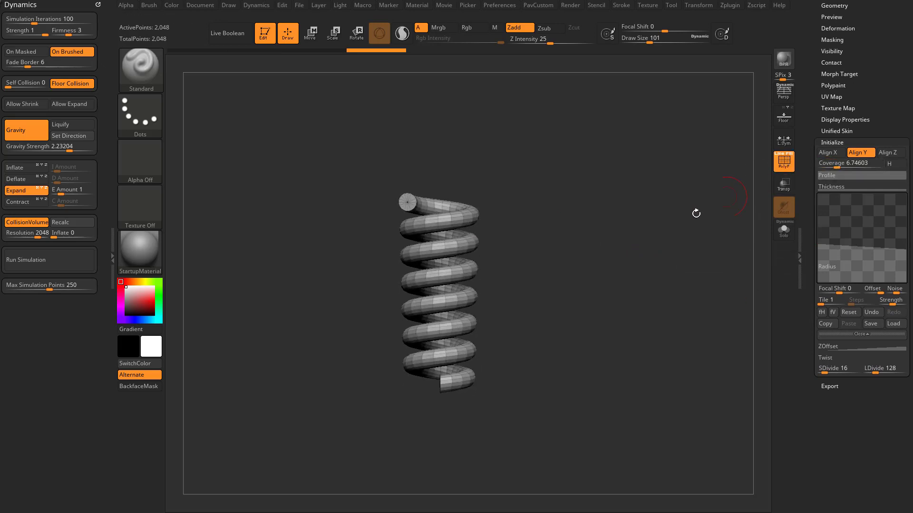
drag(824, 372, 882, 370)
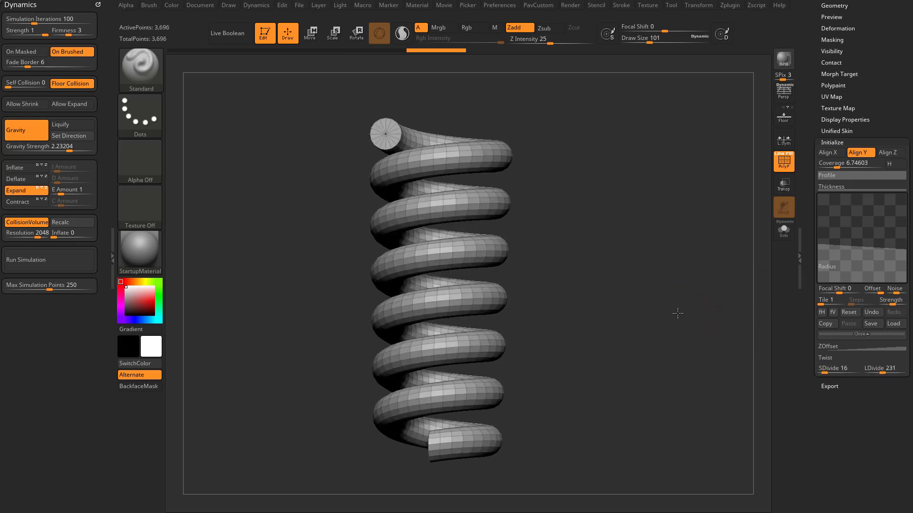
drag(653, 319, 705, 341)
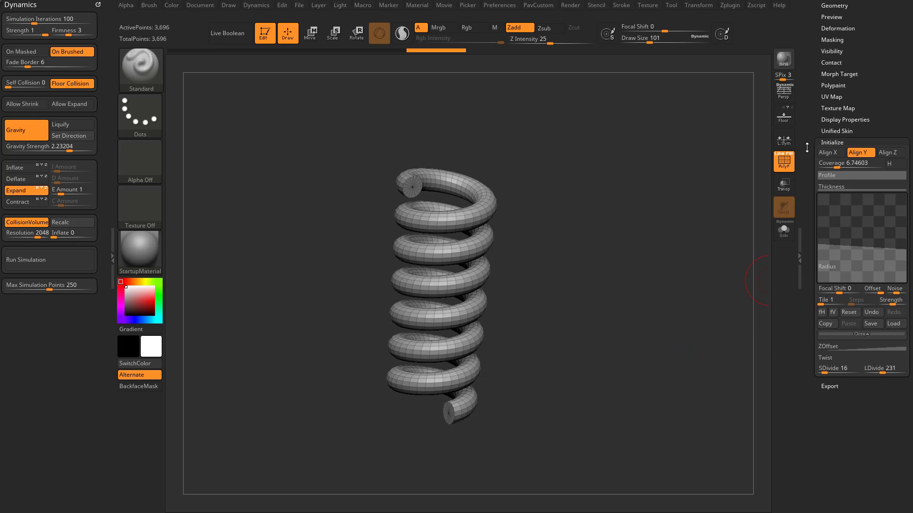
Step: Convert the helix into a PolyMesh3D
drag(806, 147, 815, 281)
click(866, 66)
mouse_move(623, 280)
mouse_down()
mouse_move(602, 290)
mouse_move(522, 262)
mouse_up()
Step: Try pulling the helix's upper coils upward with the Move brush, and undo the deformation
key(b)
key(m)
key(v)
mouse_move(468, 209)
mouse_down()
mouse_move(495, 202)
mouse_move(469, 102)
mouse_move(452, 119)
mouse_up()
key(ctrl+z)
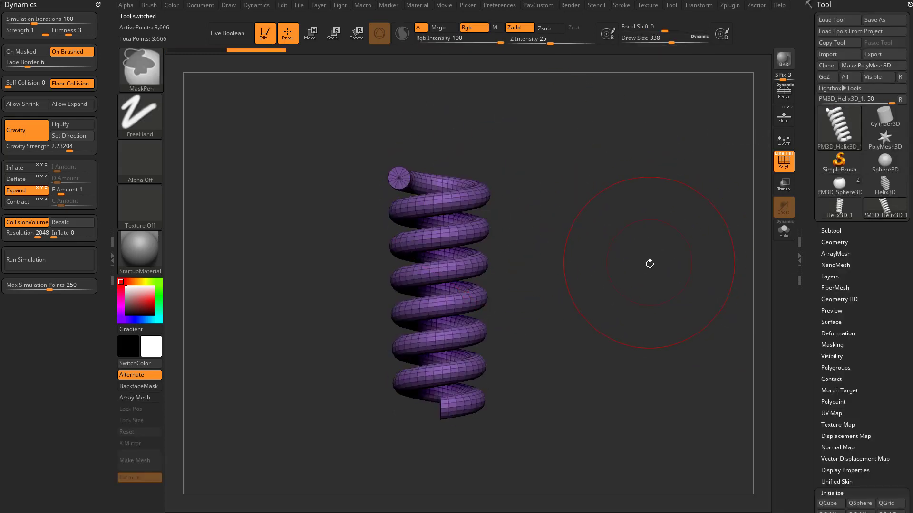
key(ctrl)
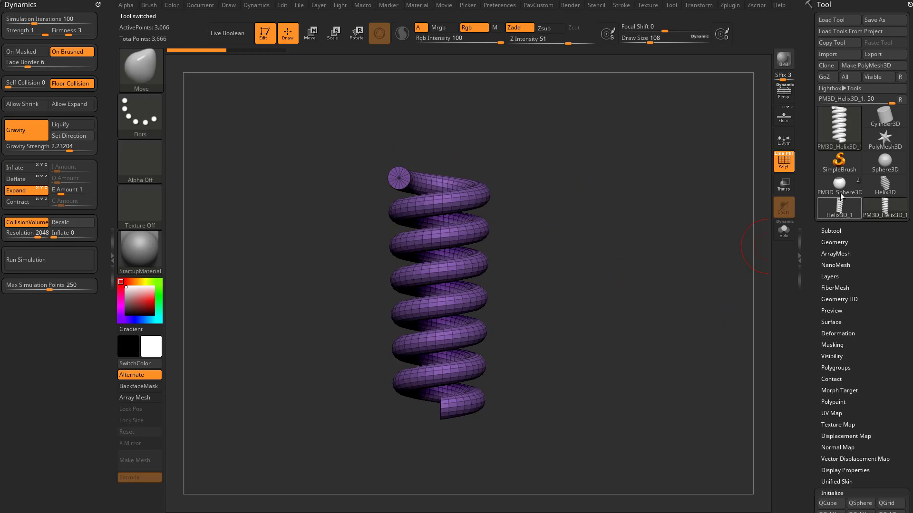
Step: Return to the PM3D_Sphere3D tool and set its FiberMesh Gravity to about 0.52
click(840, 192)
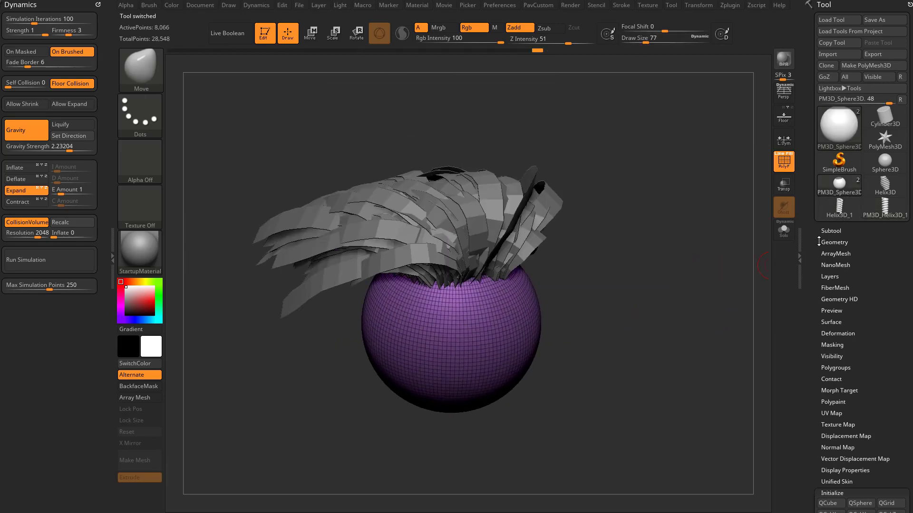
scroll(814, 267, down, 3)
click(810, 230)
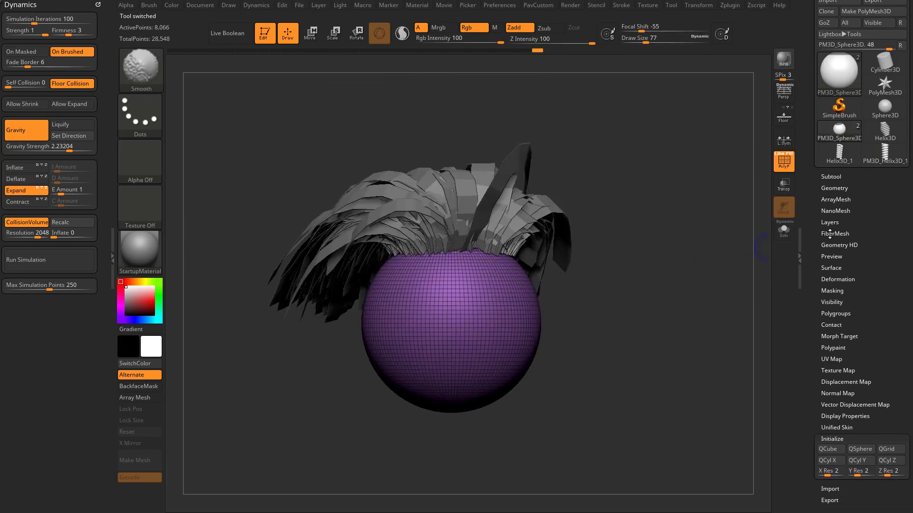
scroll(809, 235, down, 1)
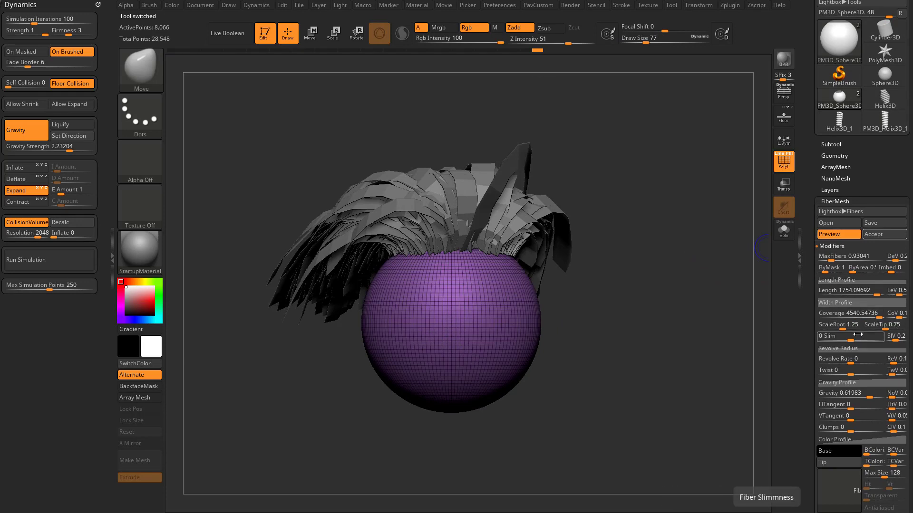
drag(869, 394, 865, 394)
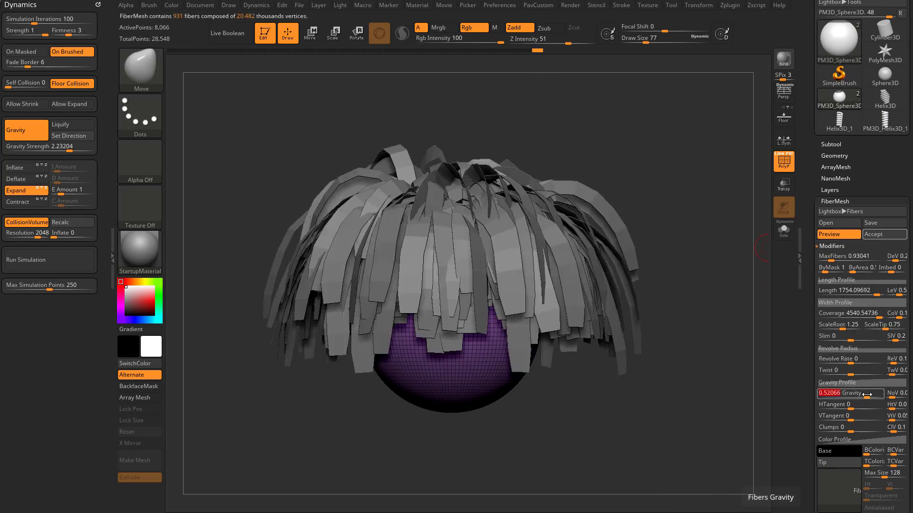
Step: Accept the previewed fibers as a new subtool and review the subtool list
drag(724, 265, 751, 261)
click(875, 236)
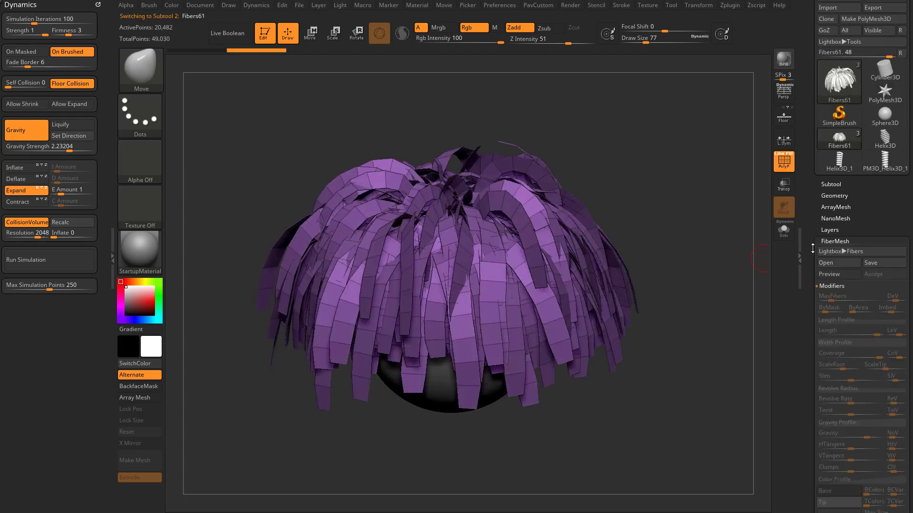
click(830, 231)
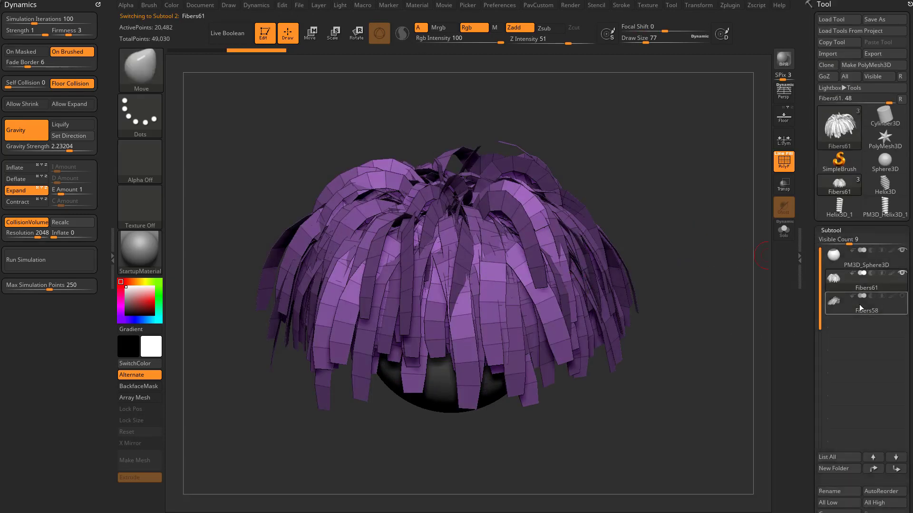
scroll(830, 245, down, 10)
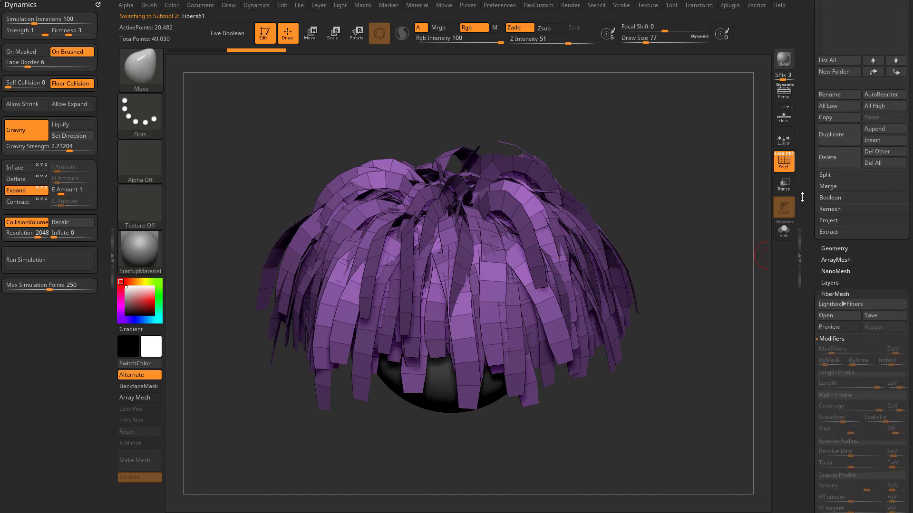
alt+drag(731, 240, 708, 243)
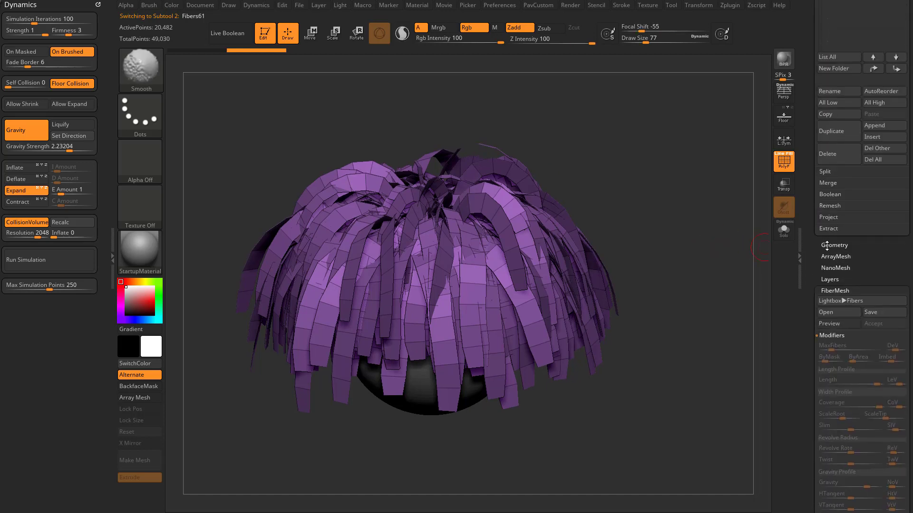
Step: Activate Dynamic Subdiv in the geometry settings of the new fibers subtool
click(834, 245)
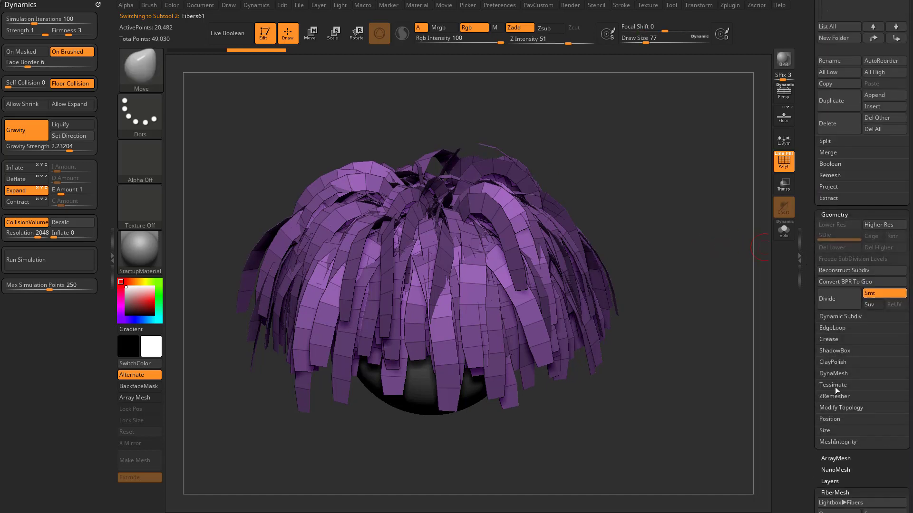
drag(815, 348, 812, 257)
click(835, 269)
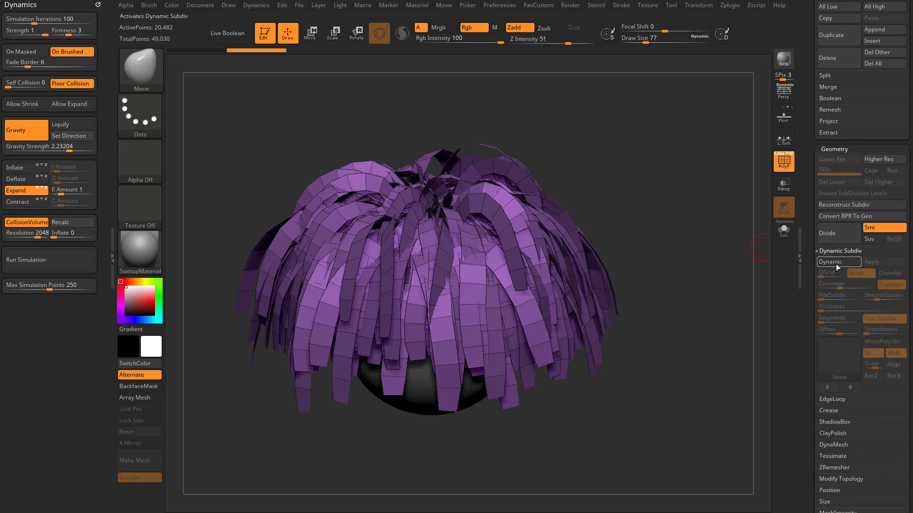
click(835, 268)
Step: Set SmoothSubdiv to 0 and turn on MicroPoly with the Cloth03 mesh for the fibers
click(865, 298)
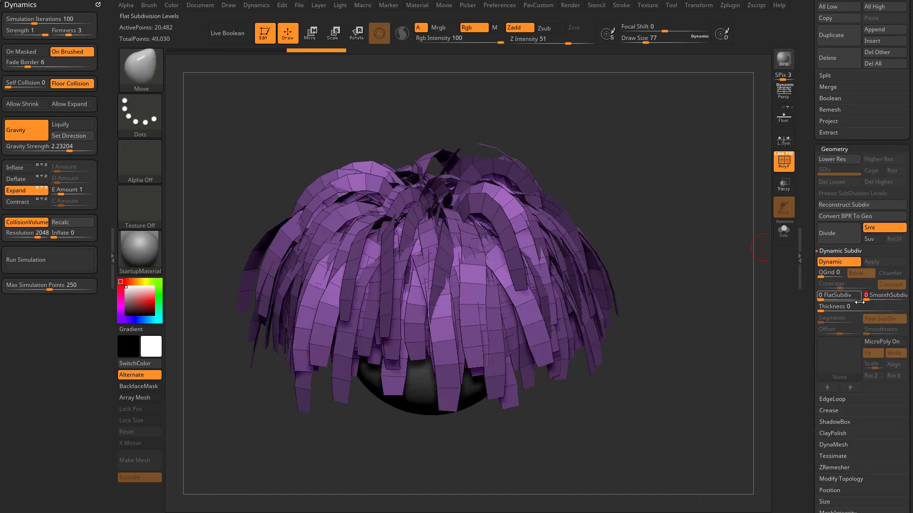
mouse_move(820, 307)
mouse_down()
mouse_move(836, 307)
mouse_move(819, 308)
mouse_up()
click(874, 342)
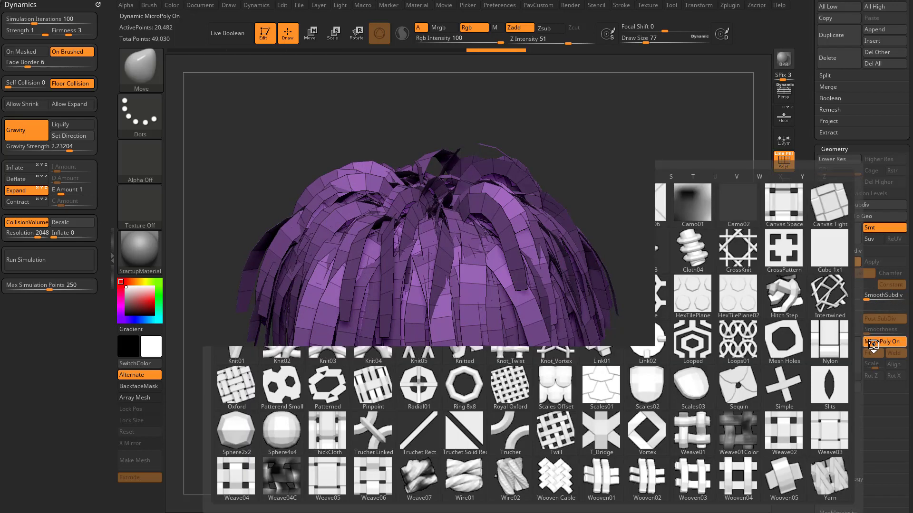
click(654, 257)
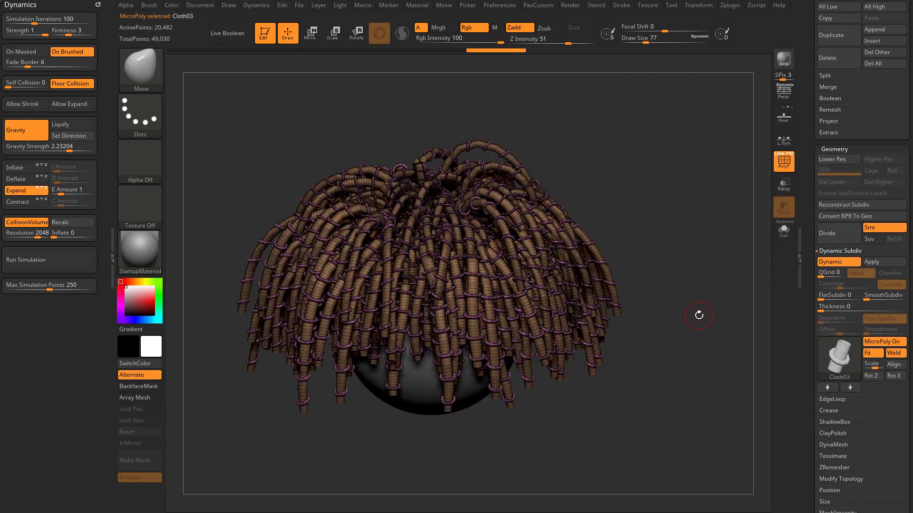
Step: Hide the polyframe and recalculate the collision volume for the dynamics simulation
click(782, 167)
mouse_move(696, 220)
mouse_down()
mouse_move(723, 255)
mouse_move(686, 256)
mouse_move(678, 230)
mouse_move(700, 228)
mouse_up()
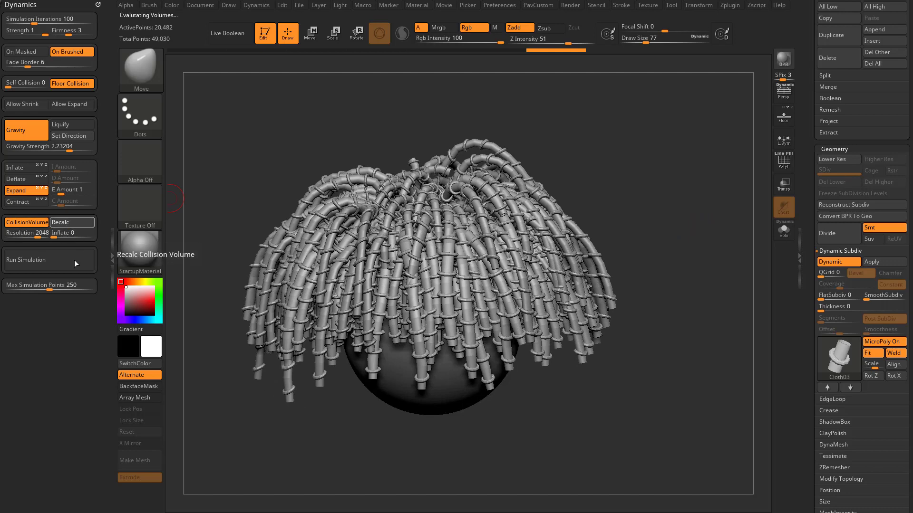
drag(811, 308, 817, 186)
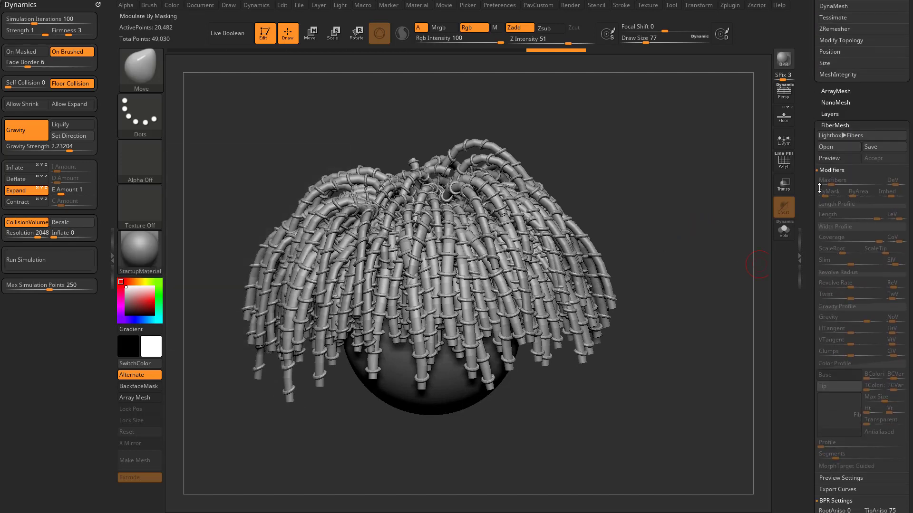
Step: Apply FiberMask to the fibers, hide the mask display, and run the dynamics simulation
shift+click(829, 124)
click(832, 181)
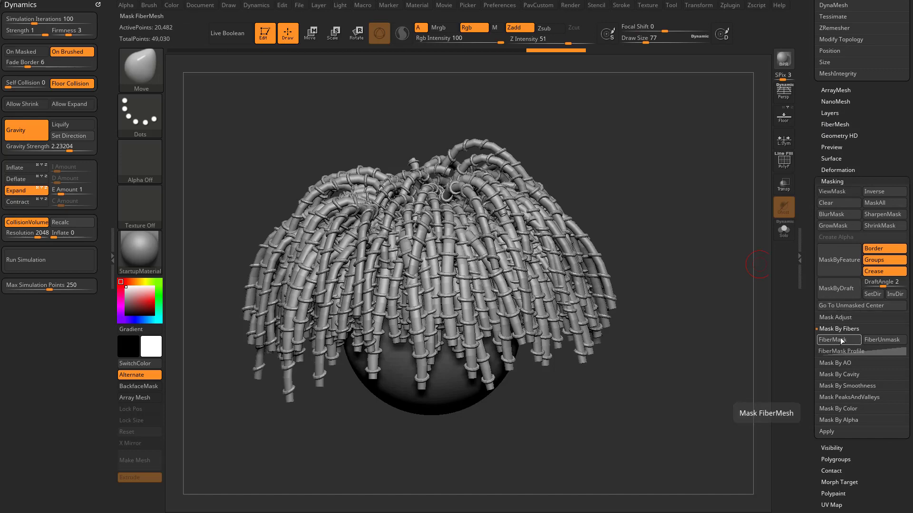
key(ctrl+h)
click(61, 262)
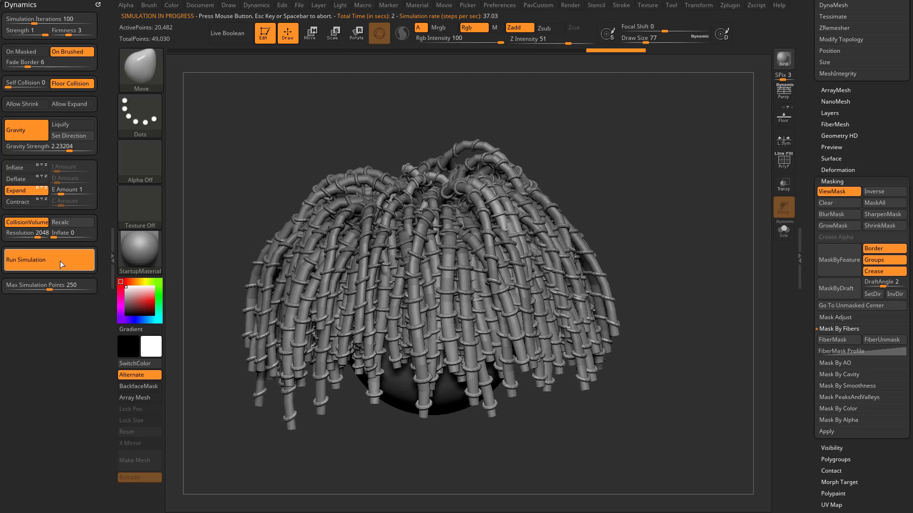
Step: Turn off Expand, set Self Collision to 1, and run the dynamics simulation on the fibers again
click(24, 189)
click(59, 259)
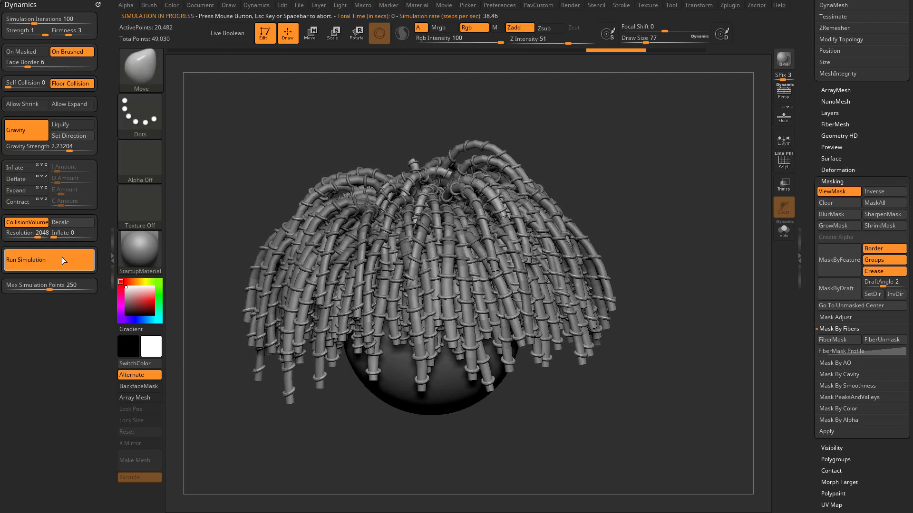
click(14, 84)
click(53, 259)
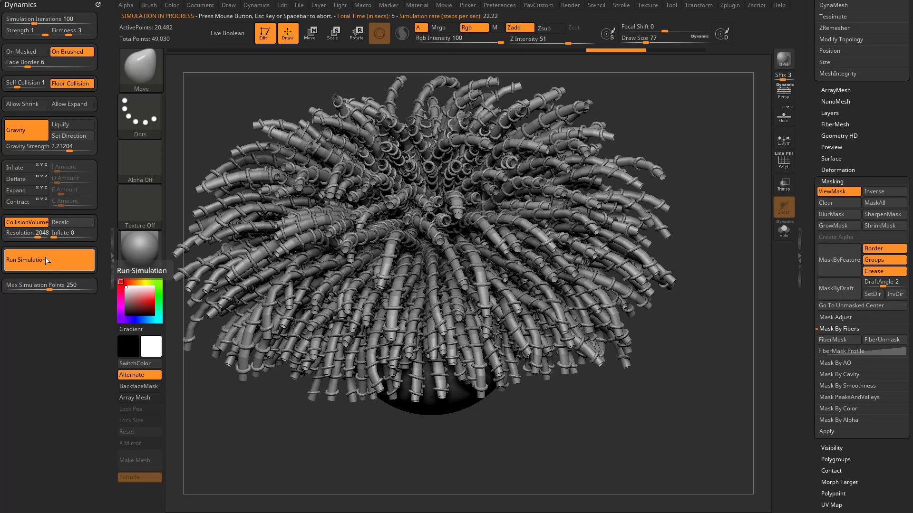
Step: Turn off MicroPoly and show the polyframe to inspect the plain fiber strips
mouse_move(738, 262)
mouse_down()
mouse_move(721, 255)
mouse_move(756, 257)
mouse_up()
drag(802, 204, 803, 275)
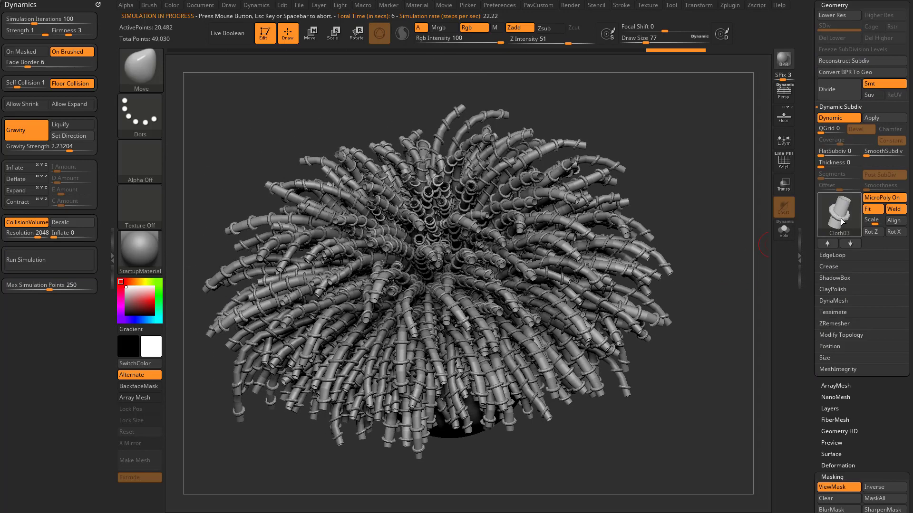
click(783, 161)
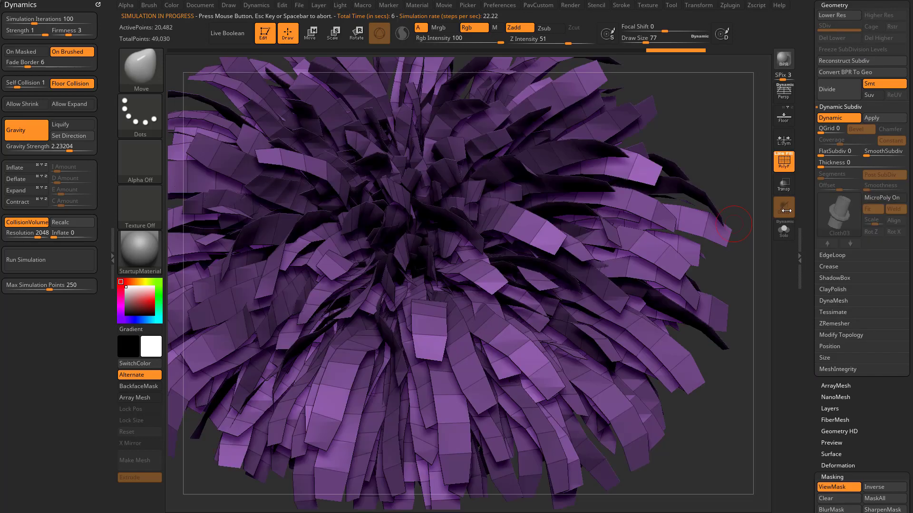
drag(756, 216, 724, 222)
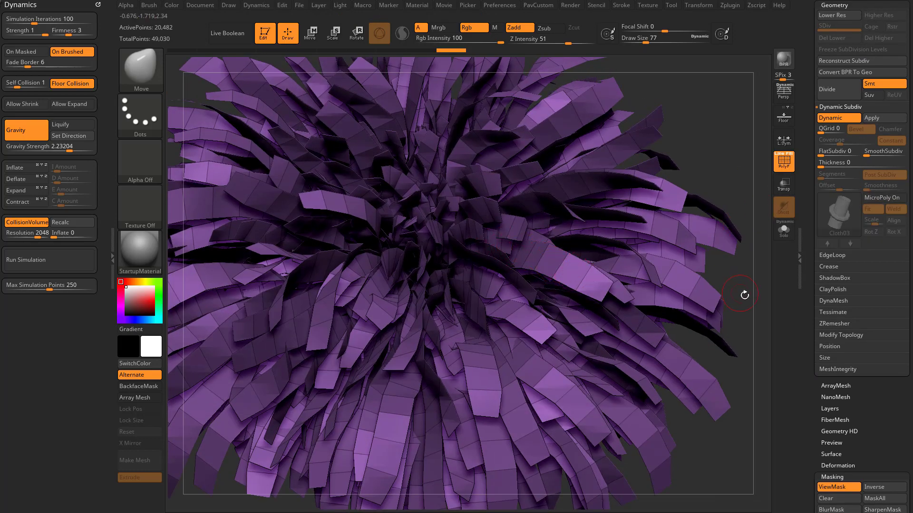
key(f)
drag(738, 296, 697, 263)
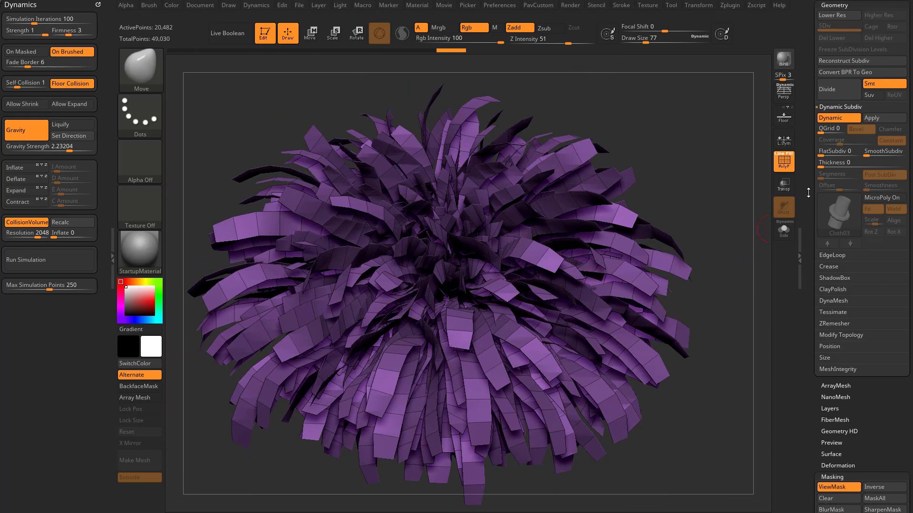
Step: Assign the Helix3D_1 tool as the Micro Mesh for the fibers and dismiss the rendering note
drag(808, 192, 793, 354)
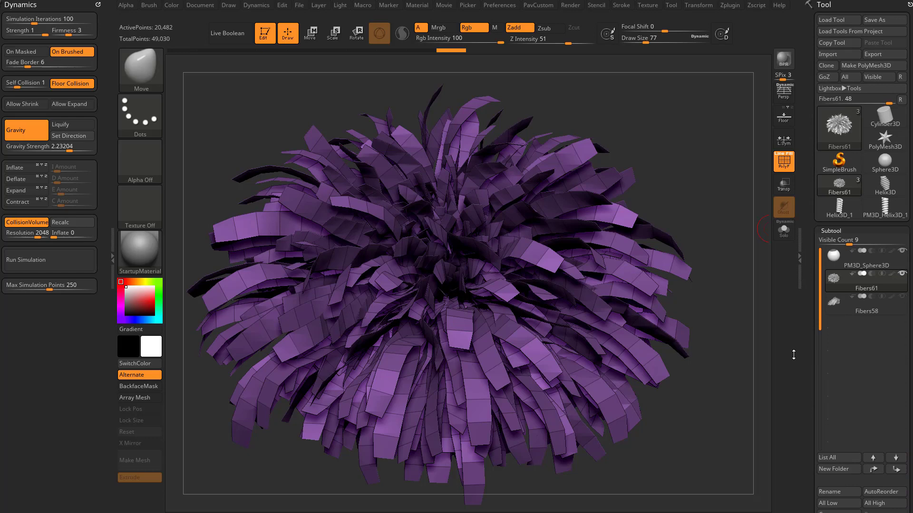
mouse_move(801, 319)
mouse_down()
mouse_move(810, 180)
mouse_move(818, 199)
mouse_up()
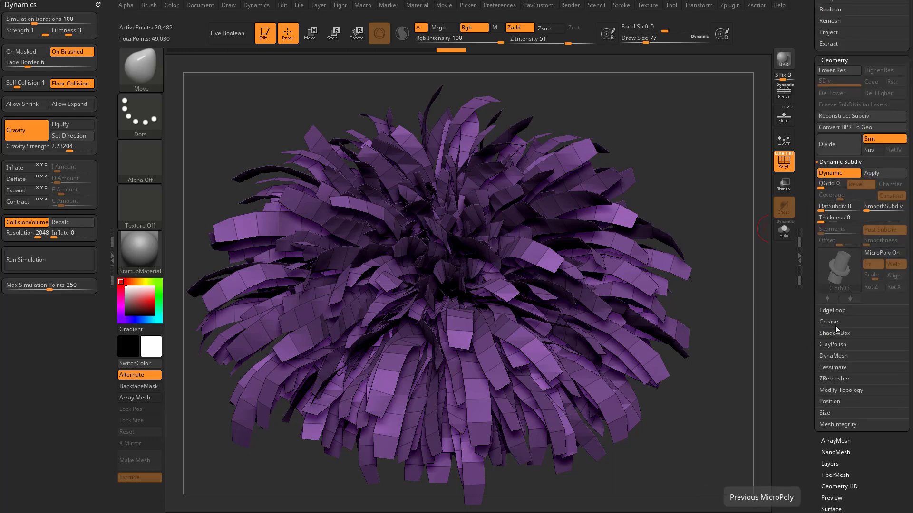
key(shift)
click(837, 390)
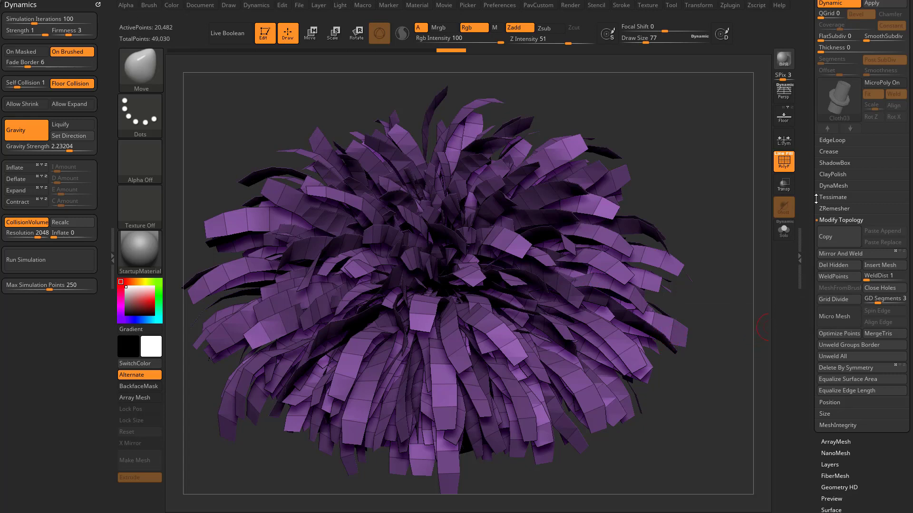
drag(816, 199, 813, 224)
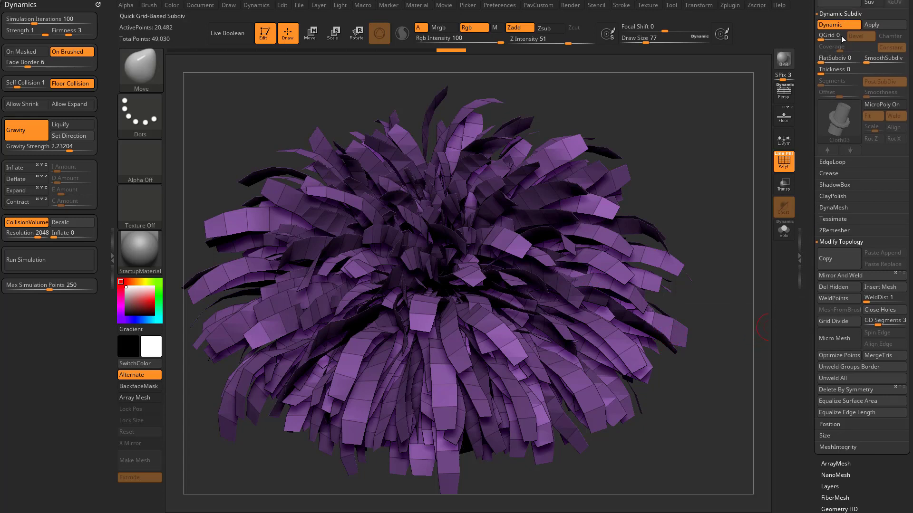
click(833, 338)
click(563, 358)
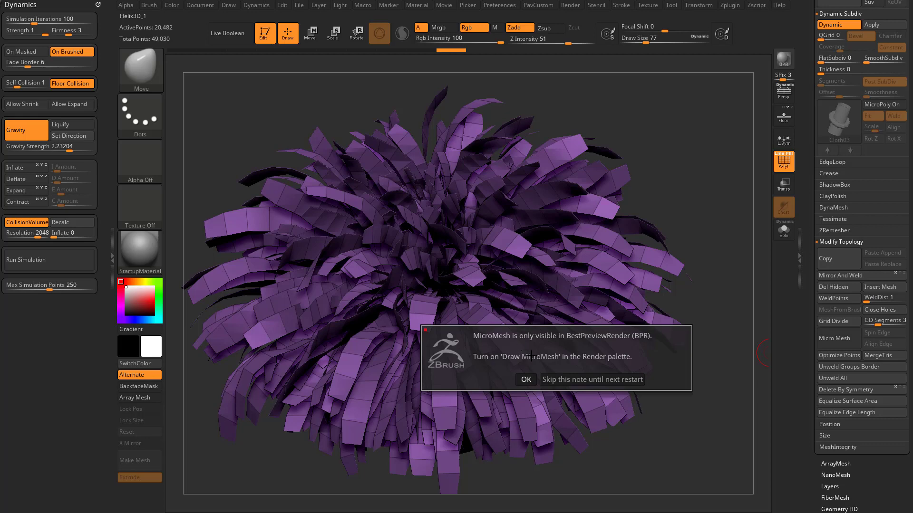
click(526, 380)
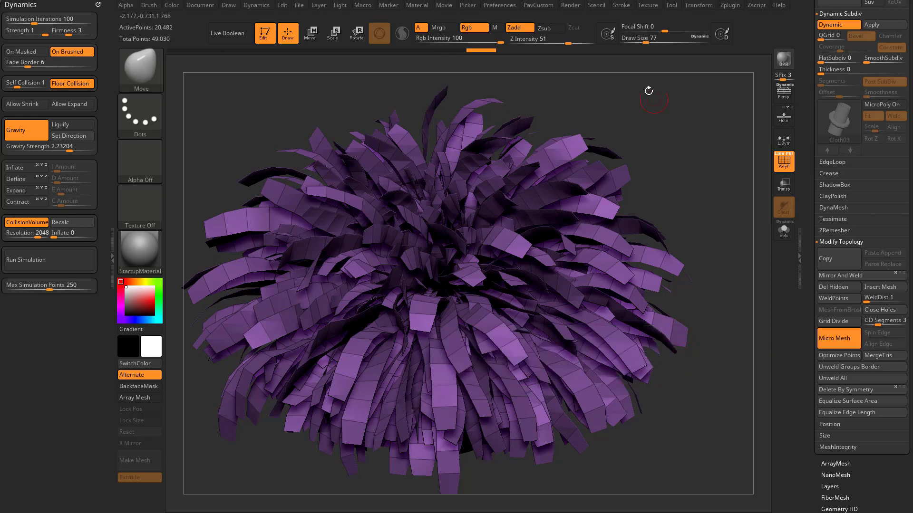
Step: Enable Draw MicroMesh in the render properties
click(570, 5)
click(596, 153)
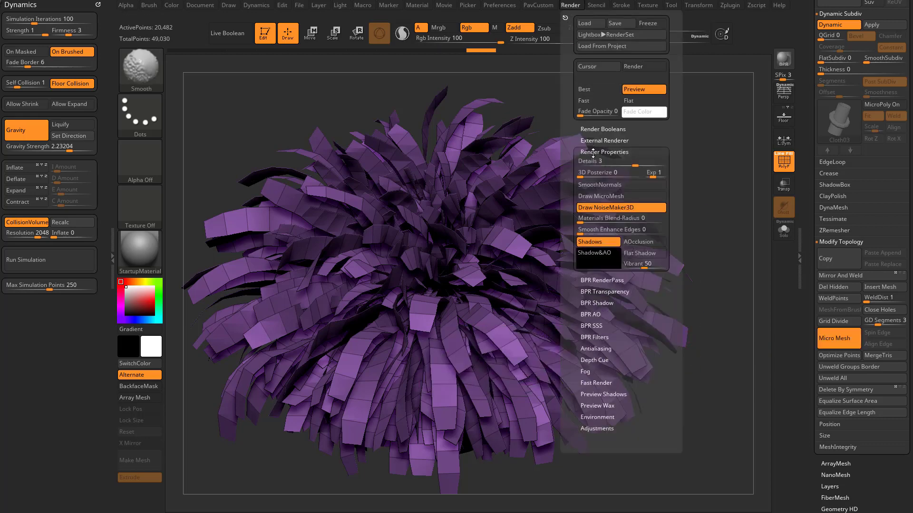
click(607, 197)
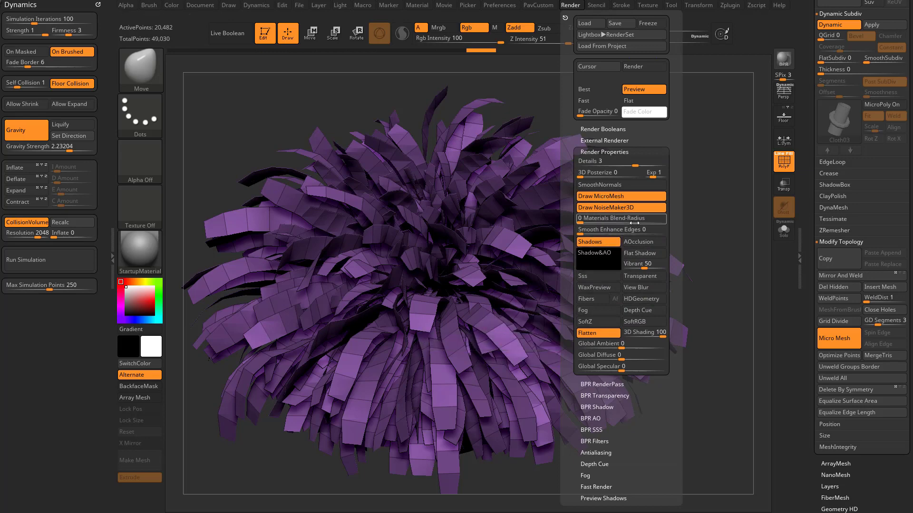
Step: Render the fibers with BPR and change their material to MatCap Gray
drag(750, 294, 753, 278)
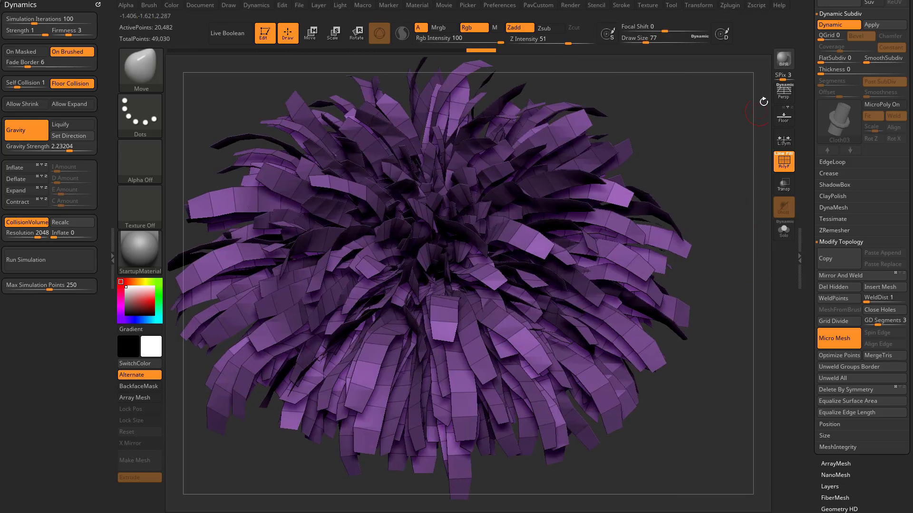
key(shift+r)
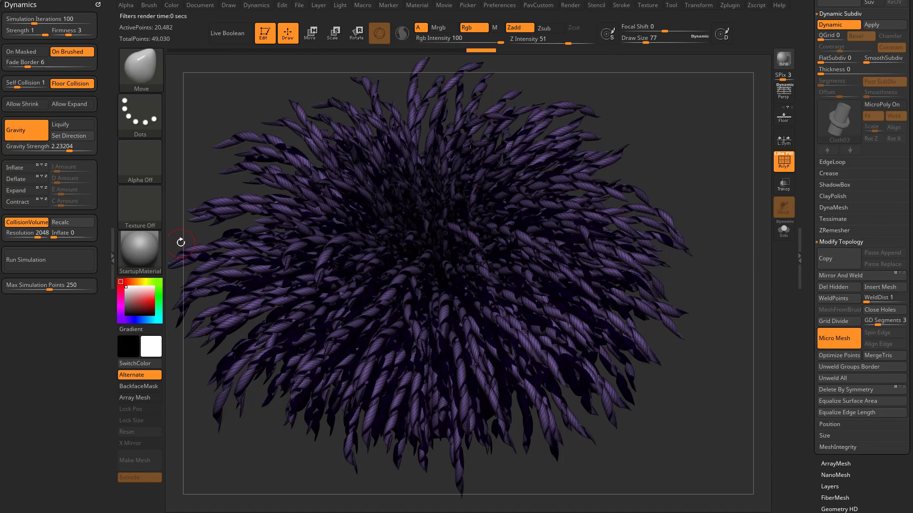
click(140, 249)
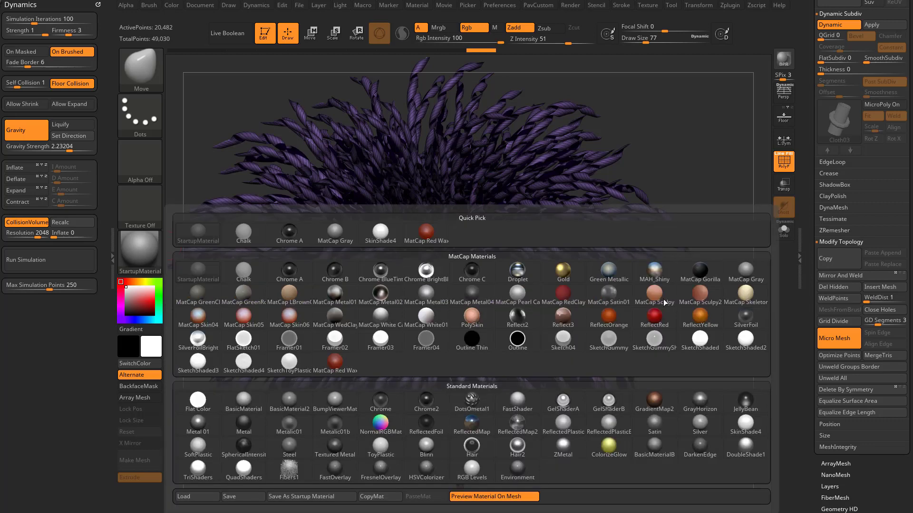
click(746, 275)
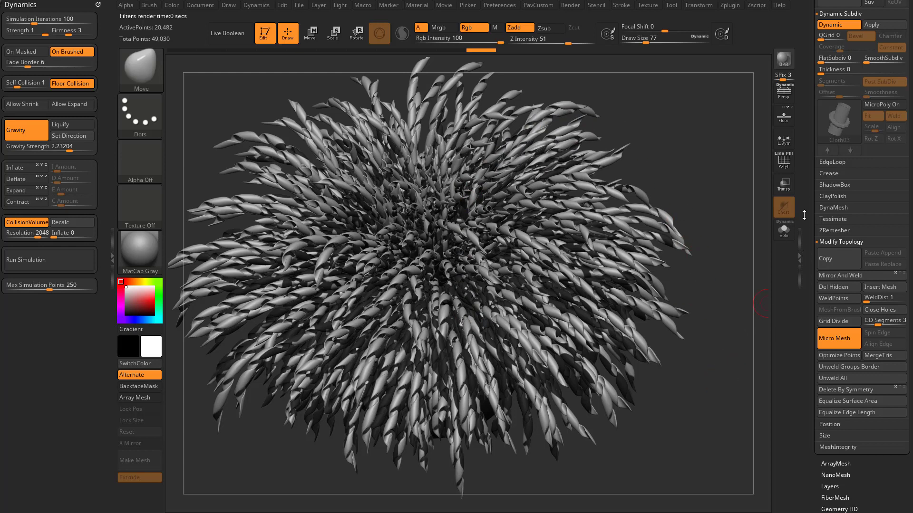
Step: Switch to the Helix3D_1 tool and display the floor grid around it
scroll(842, 267, up, 5)
scroll(841, 102, up, 2)
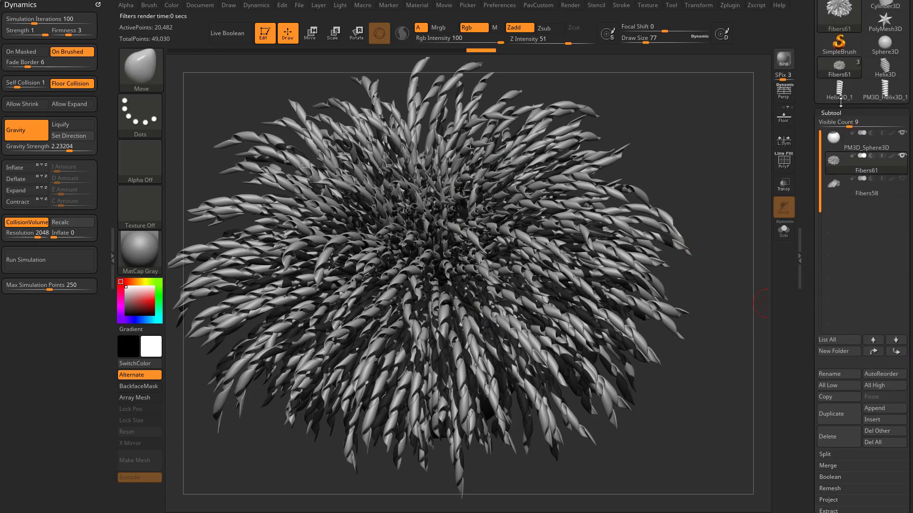
click(839, 91)
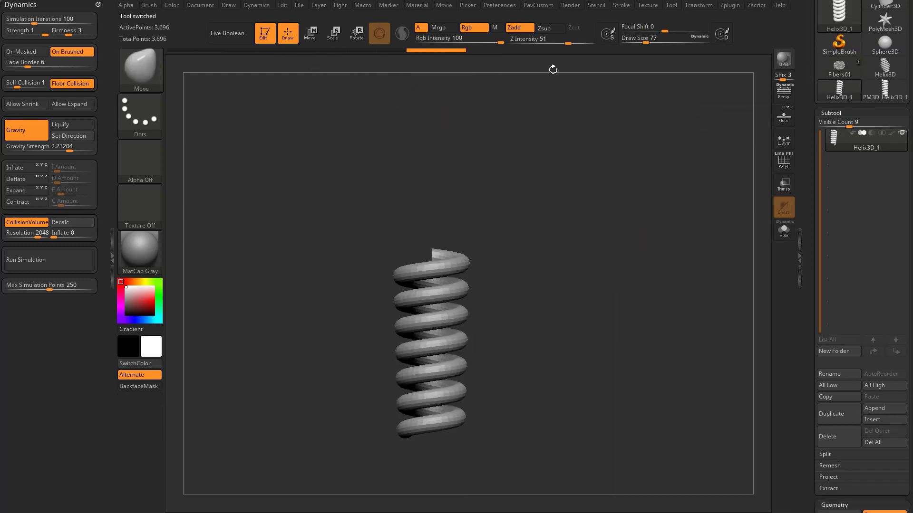
click(791, 114)
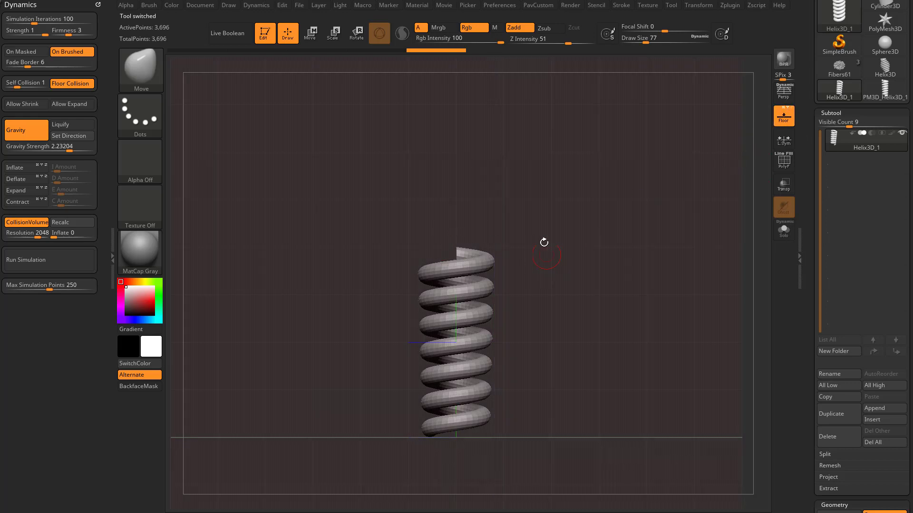
Step: Set the floor's Grid Size to 1
click(229, 5)
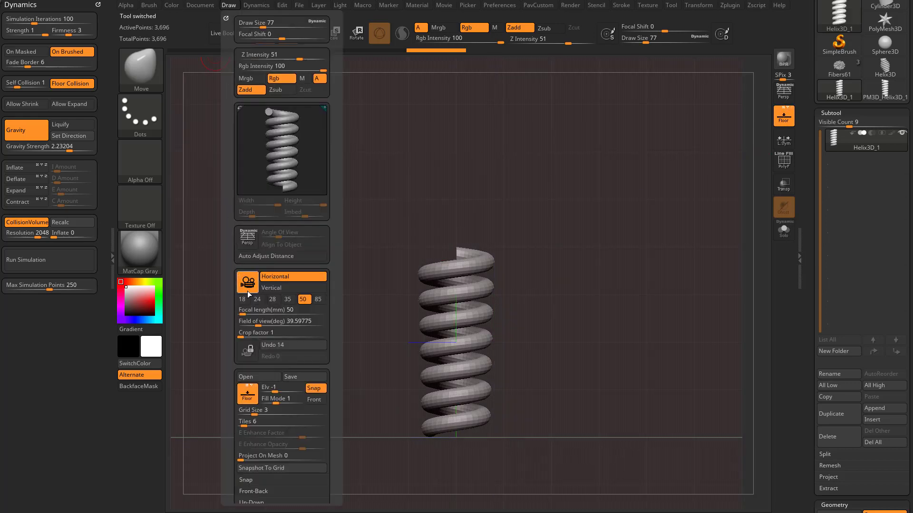
click(256, 411)
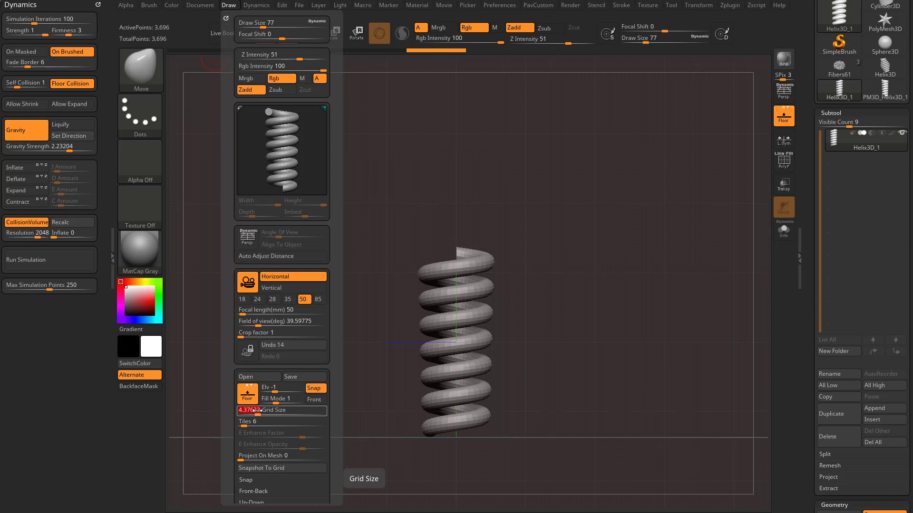
text(1)
key(Return)
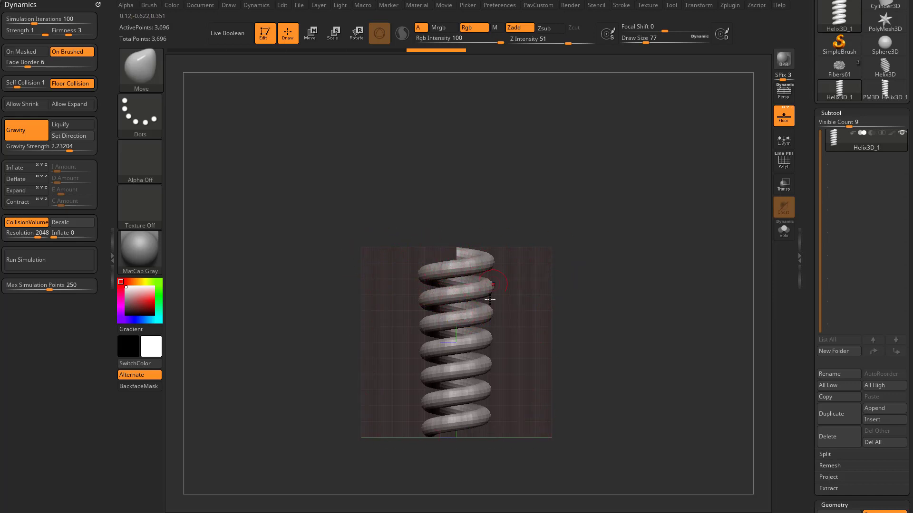
Step: Try to scale the helix sideways with the transform gizmo
key(e)
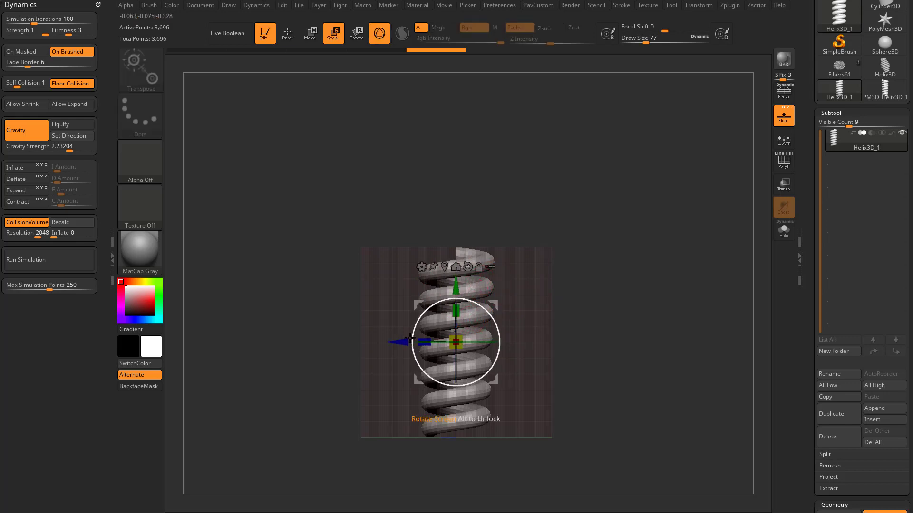
drag(425, 340, 345, 346)
drag(604, 273, 556, 261)
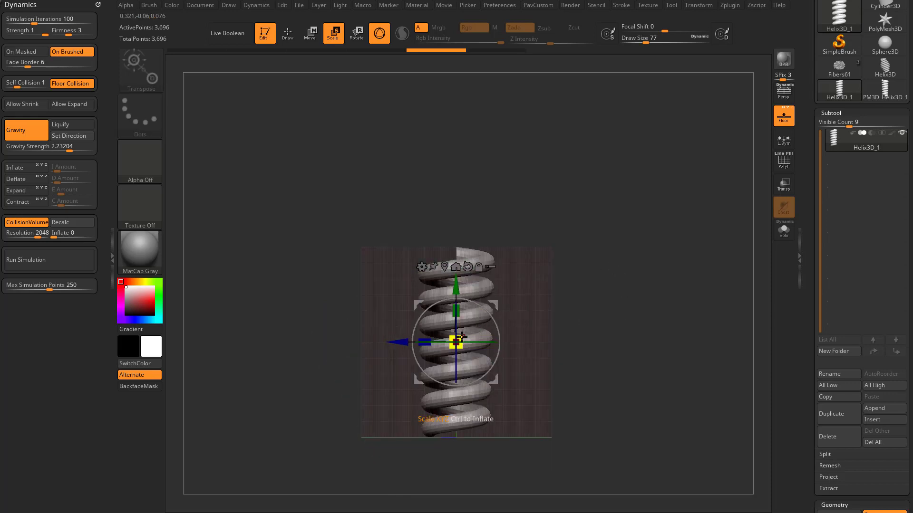
Step: Compare the shapes of the PM3D_Helix3D_1 and Helix3D tools against the floor grid
click(877, 98)
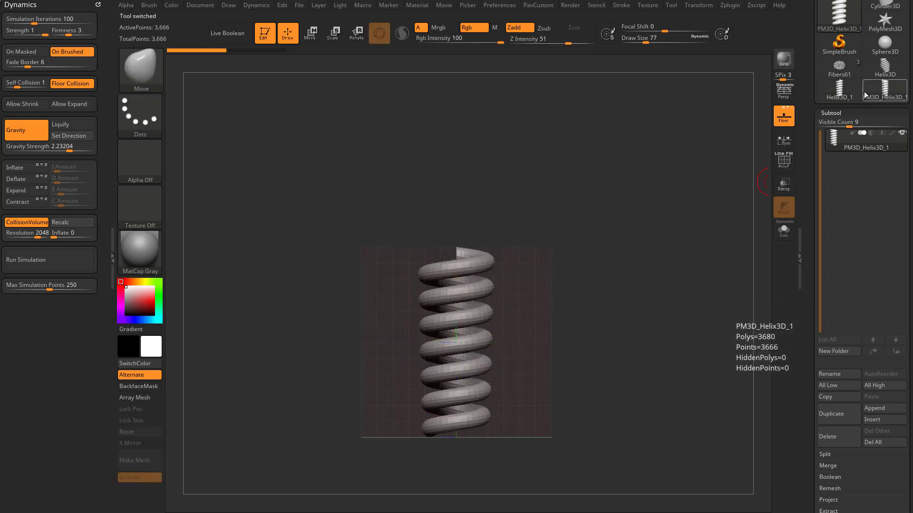
mouse_move(813, 291)
mouse_down()
mouse_move(810, 145)
mouse_move(810, 291)
mouse_move(810, 243)
mouse_up()
click(884, 184)
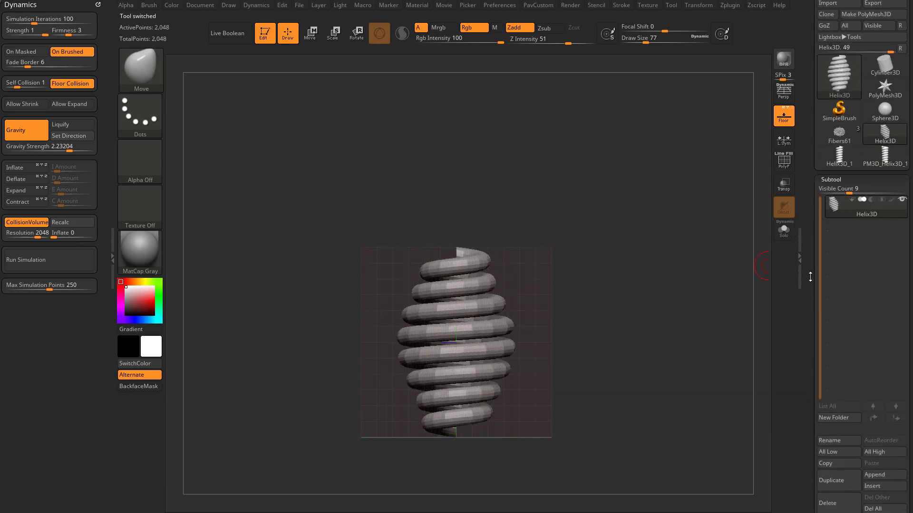
drag(809, 281, 807, 275)
Step: Return to Helix3D_1 and raise both ends of its Radius curve to the maximum in the Initialize settings
click(839, 151)
drag(814, 162, 811, 97)
click(847, 301)
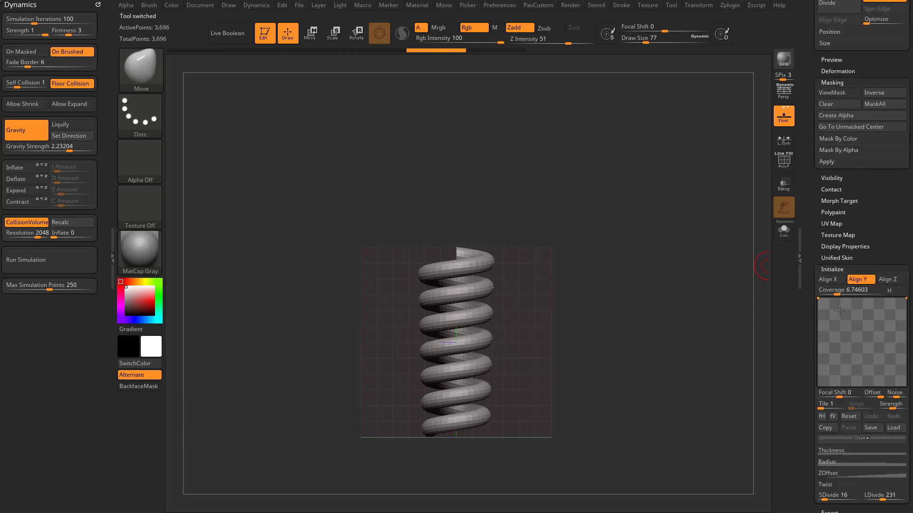
drag(818, 277, 824, 225)
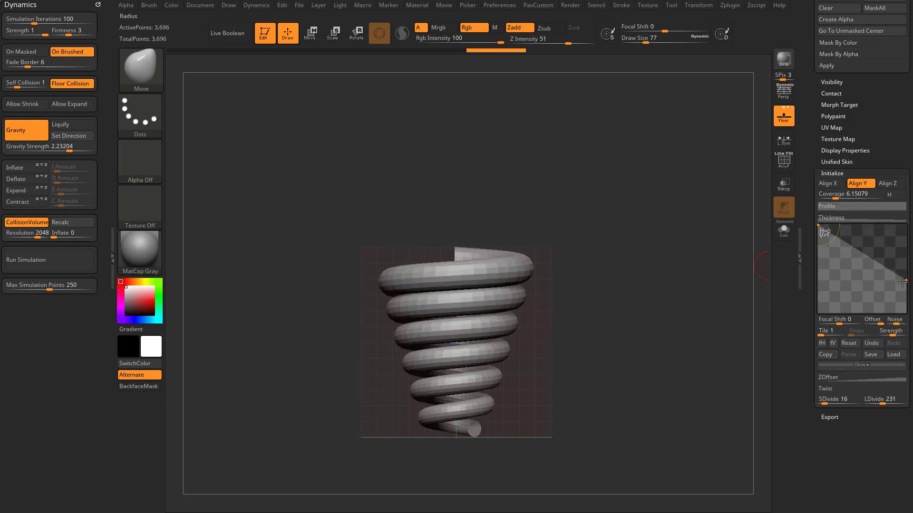
drag(901, 283, 906, 223)
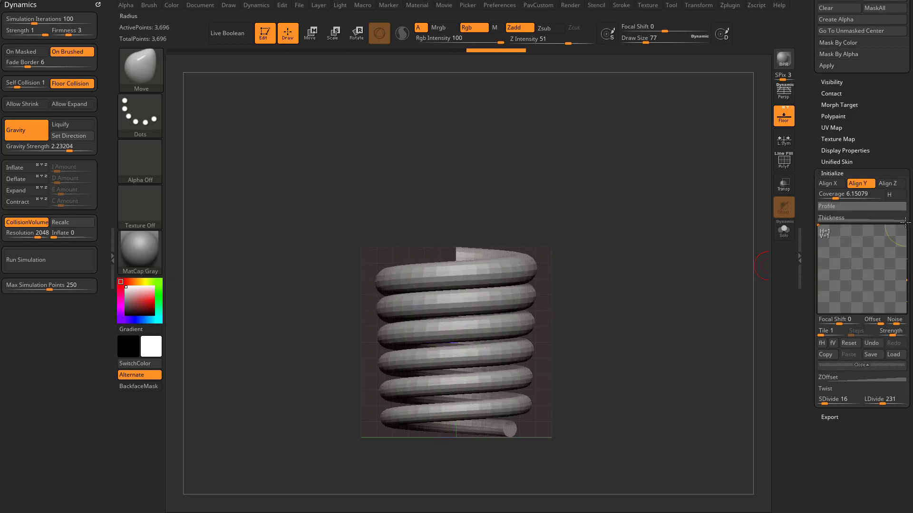
Step: Thicken the helix with its Thickness curve and lower Coverage for fewer, more widely spaced turns
drag(810, 278, 810, 290)
click(872, 229)
drag(907, 292, 908, 275)
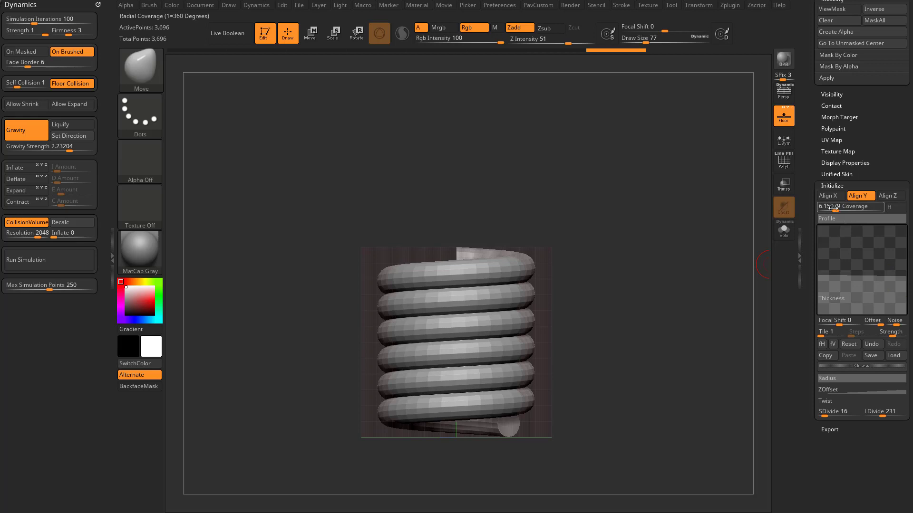
drag(841, 207, 792, 381)
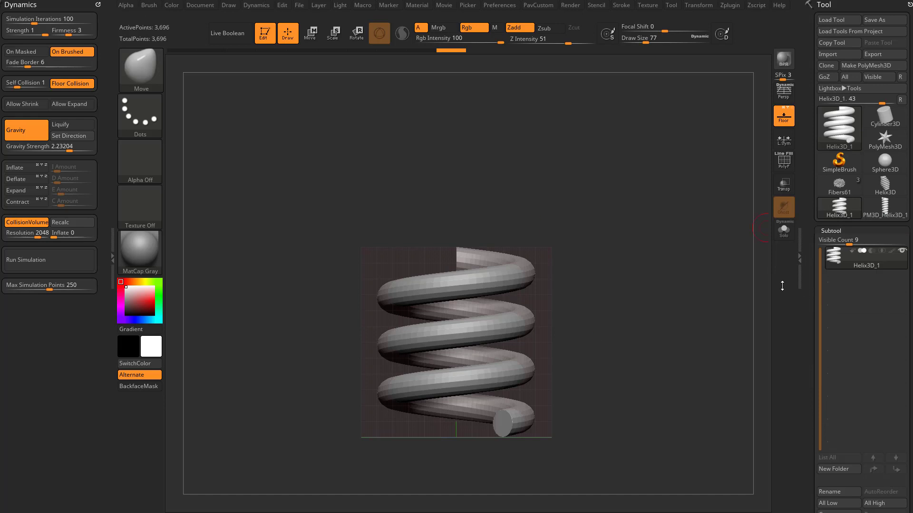
Step: Convert the thickened helix to a PolyMesh3D and try stretching it sideways along one axis to the floor grid's width
click(840, 69)
key(w)
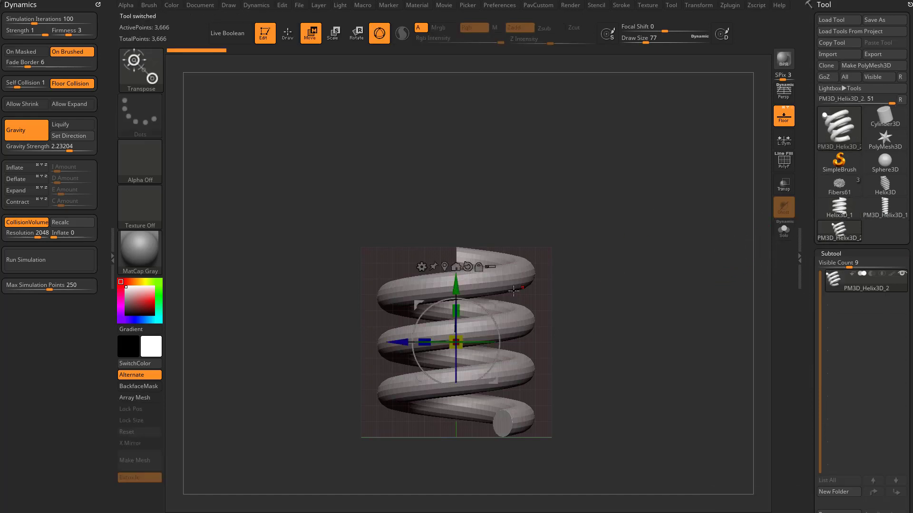
drag(421, 338, 409, 339)
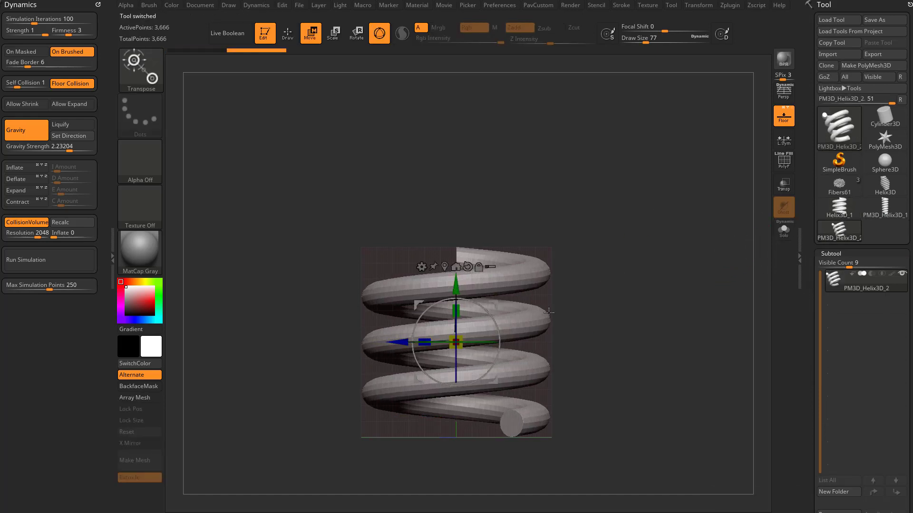
Step: Try scaling the helix mesh evenly around its vertical axis, and undo the scaling
key(q)
drag(692, 285, 654, 270)
key(w)
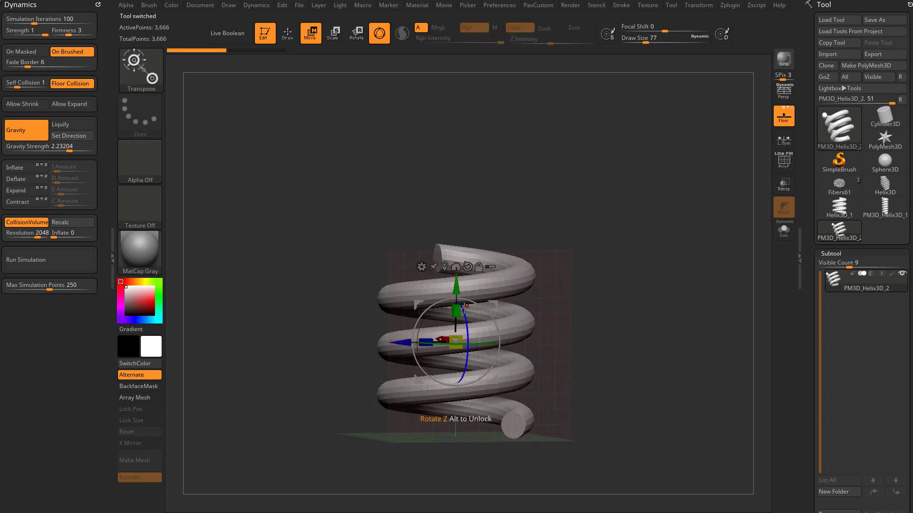
alt+drag(457, 310, 455, 281)
mouse_move(594, 271)
shift+mouse_down()
mouse_move(606, 271)
mouse_move(594, 319)
mouse_move(597, 265)
shift+mouse_up()
key(ctrl+z)
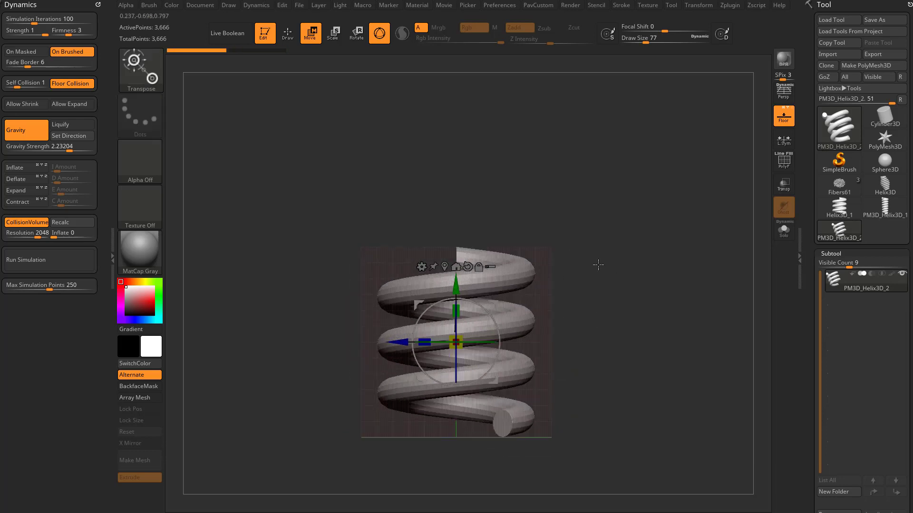
Step: Widen the helix evenly around its vertical axis until it fills the grid's width, and hide the floor grid
alt+drag(456, 309, 458, 288)
key(q)
mouse_move(644, 236)
mouse_down()
mouse_move(589, 300)
mouse_move(644, 291)
mouse_move(639, 281)
mouse_up()
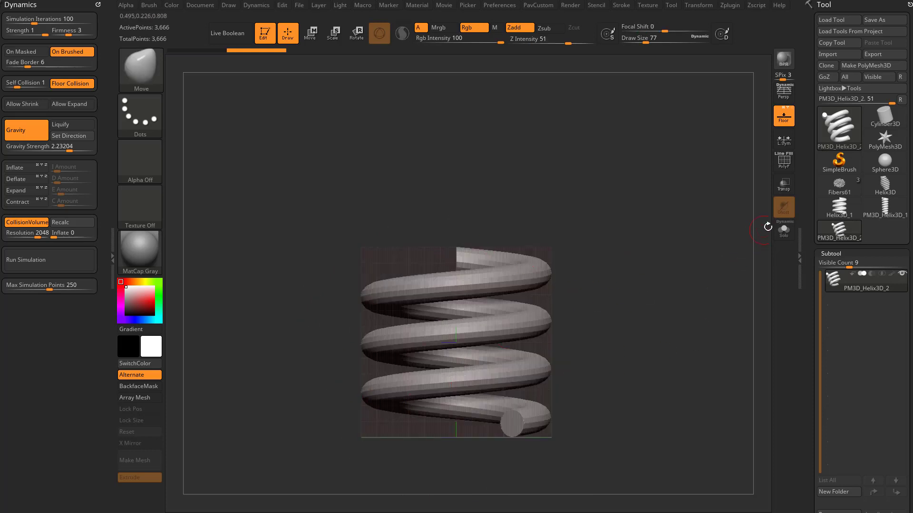
click(788, 125)
mouse_move(610, 242)
mouse_down()
mouse_move(649, 255)
mouse_move(642, 252)
mouse_up()
key(s)
drag(641, 252, 645, 252)
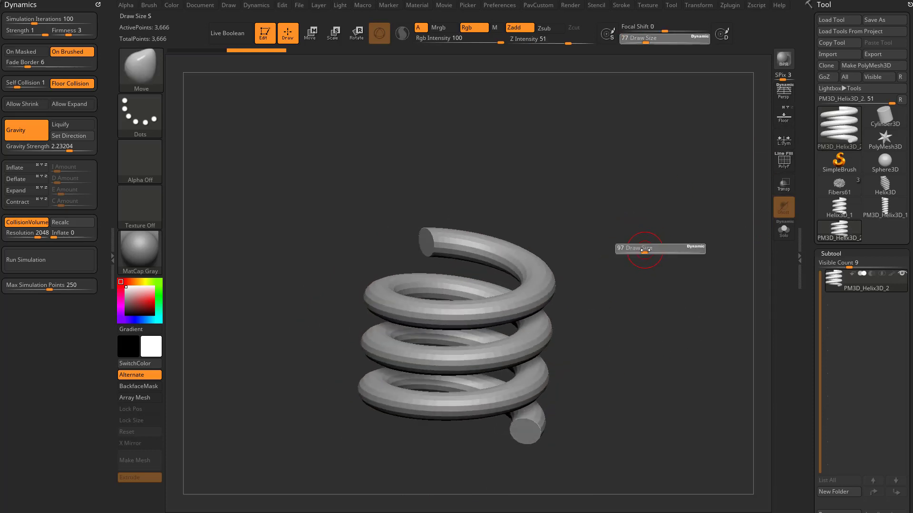
Step: Return to the Fibers61 tool and assign PM3D_Helix3D_2 as its Micro Mesh
click(845, 189)
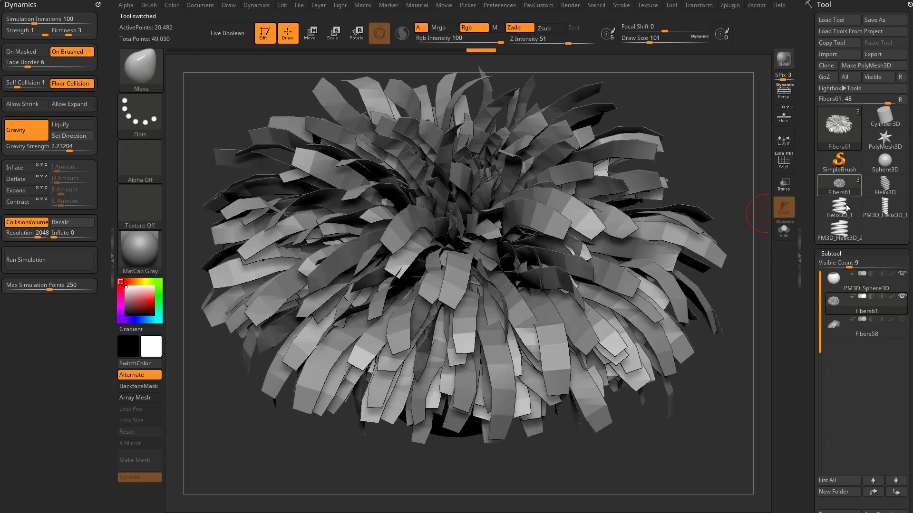
drag(810, 279, 813, 114)
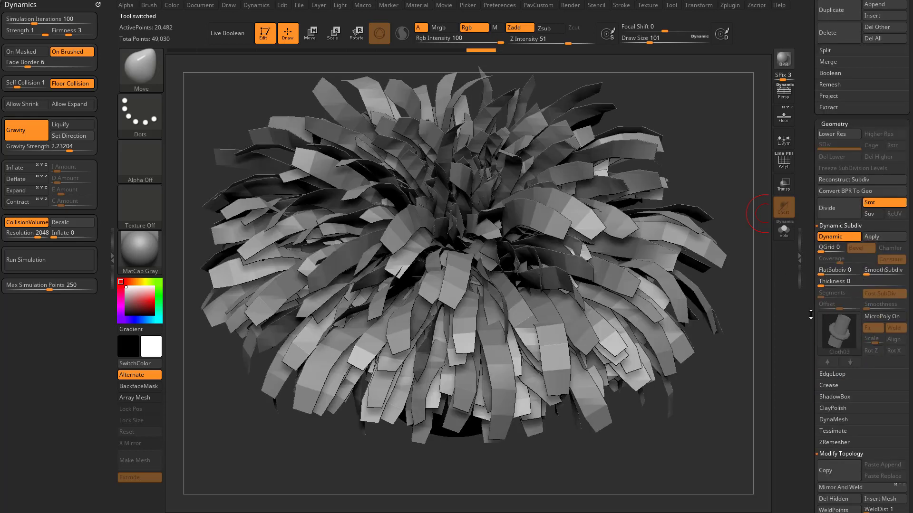
drag(811, 314, 843, 180)
shift+click(827, 216)
click(836, 272)
click(835, 272)
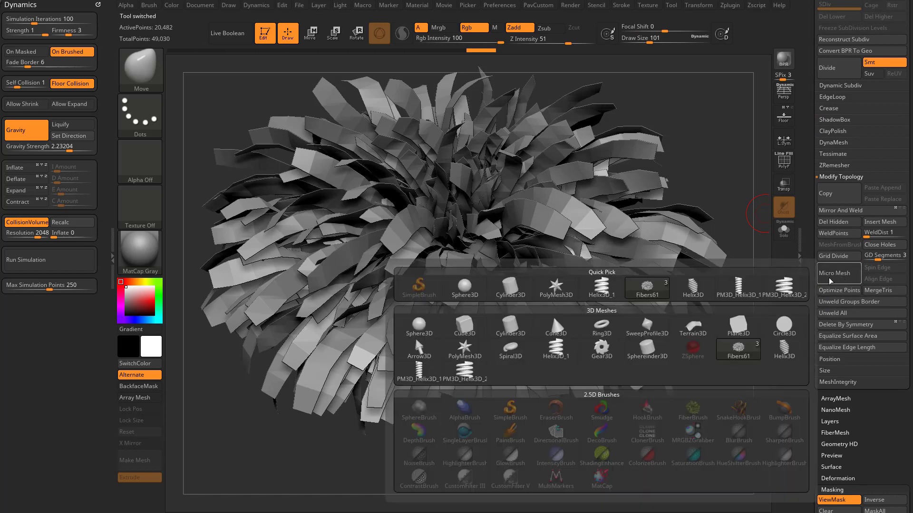
click(476, 369)
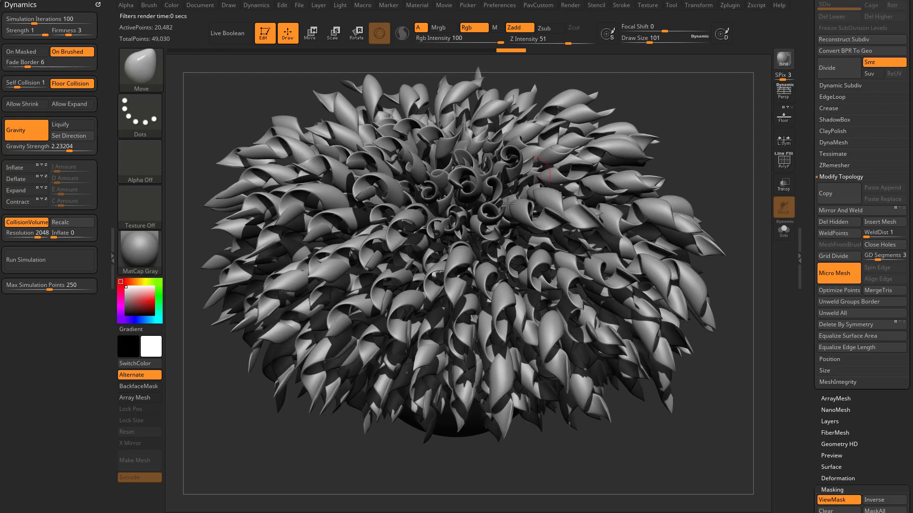
Step: Convert the BPR-rendered helix strands to geometry and display their polyframe
scroll(836, 152, up, 5)
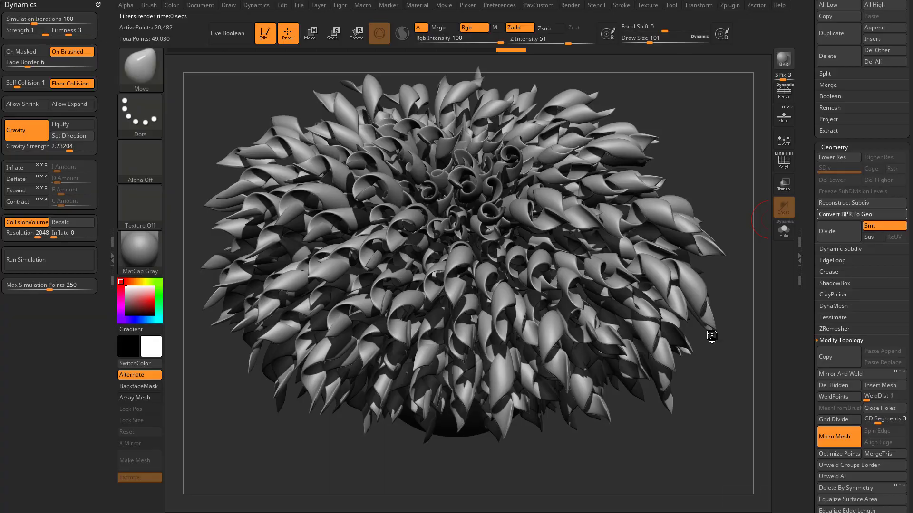
click(784, 163)
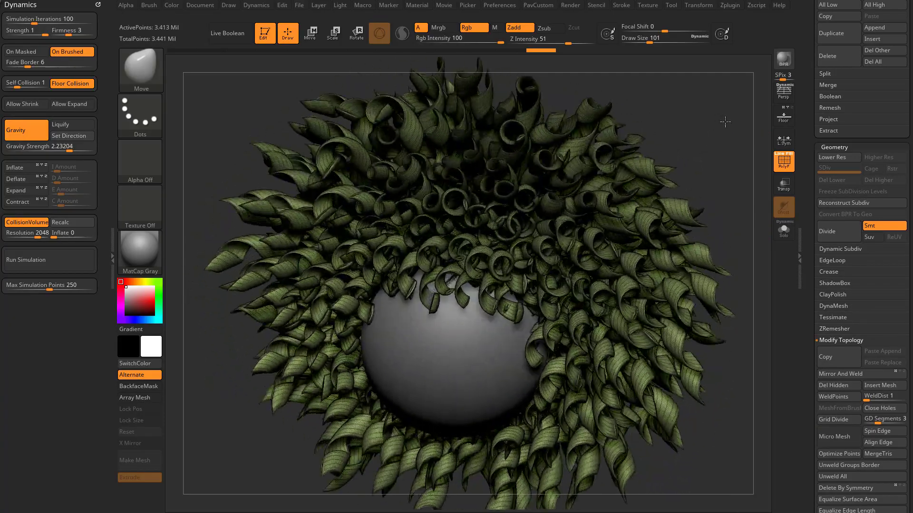
drag(755, 157, 759, 177)
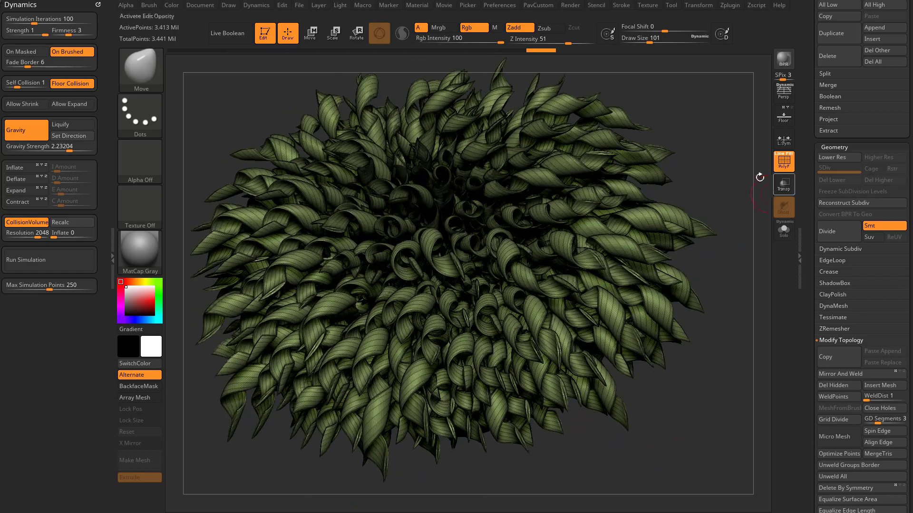
Step: Change the material to SkinShade4
click(158, 247)
click(743, 403)
mouse_move(713, 275)
alt+mouse_down()
mouse_move(744, 283)
mouse_move(717, 276)
mouse_move(728, 271)
mouse_move(723, 285)
alt+mouse_up()
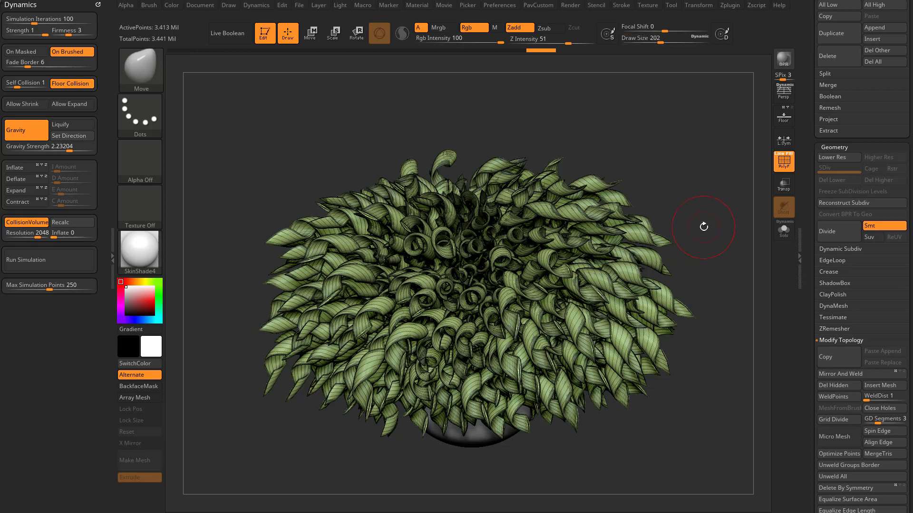
Step: Switch to the Standard brush and set Draw Size to 87
drag(707, 236, 703, 250)
key(b)
key(s)
key(t)
key(s)
drag(728, 324, 712, 315)
drag(729, 272, 737, 284)
Step: Undo the BPR-to-geometry conversion of the Fibers61 strands
scroll(820, 223, down, 3)
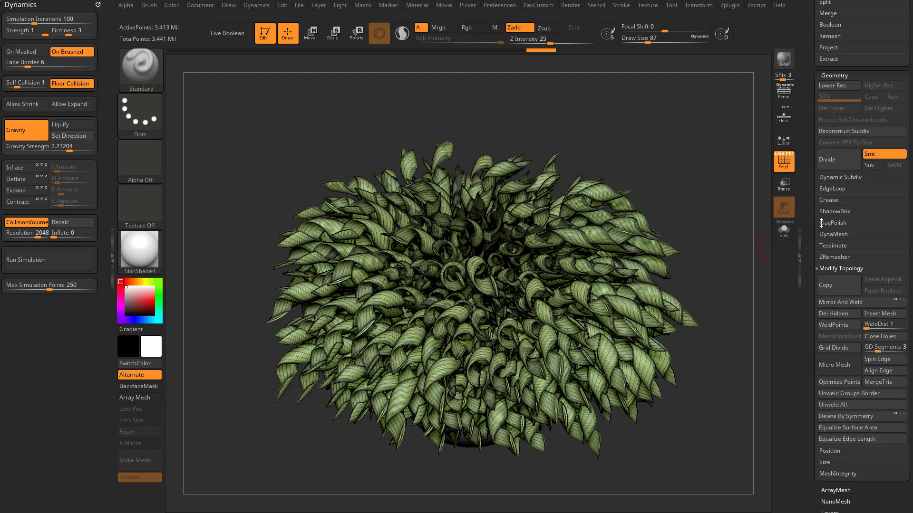
key(ctrl+z)
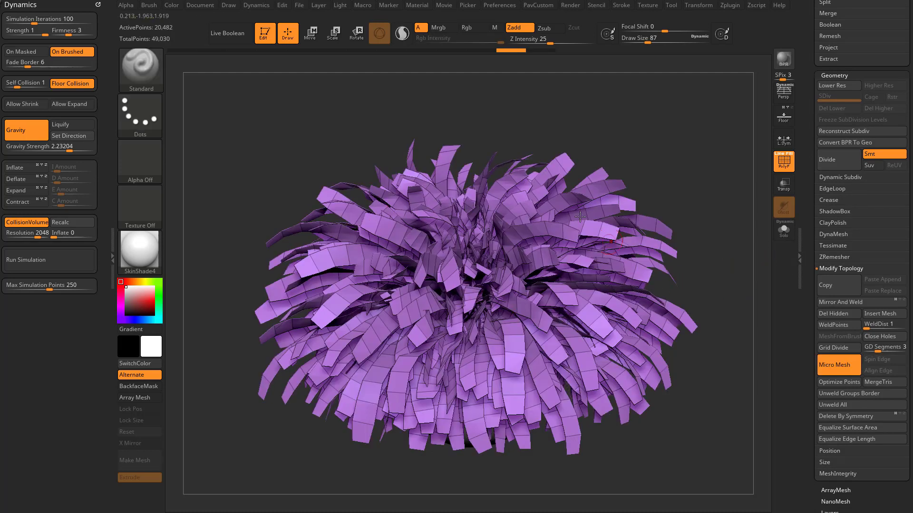
drag(707, 222, 719, 231)
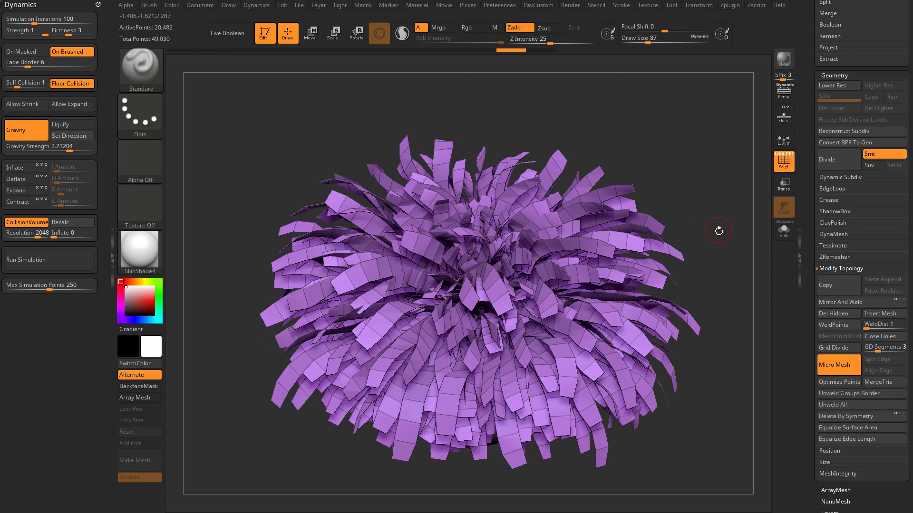
Step: Select the PM3D_Sphere3D subtool and hide the Fibers61 subtool
drag(807, 273, 808, 335)
scroll(839, 262, up, 10)
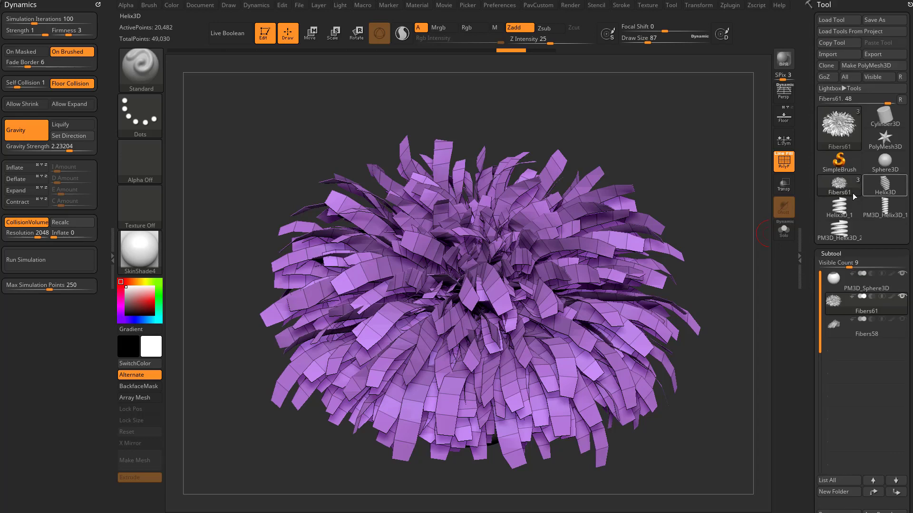
click(860, 290)
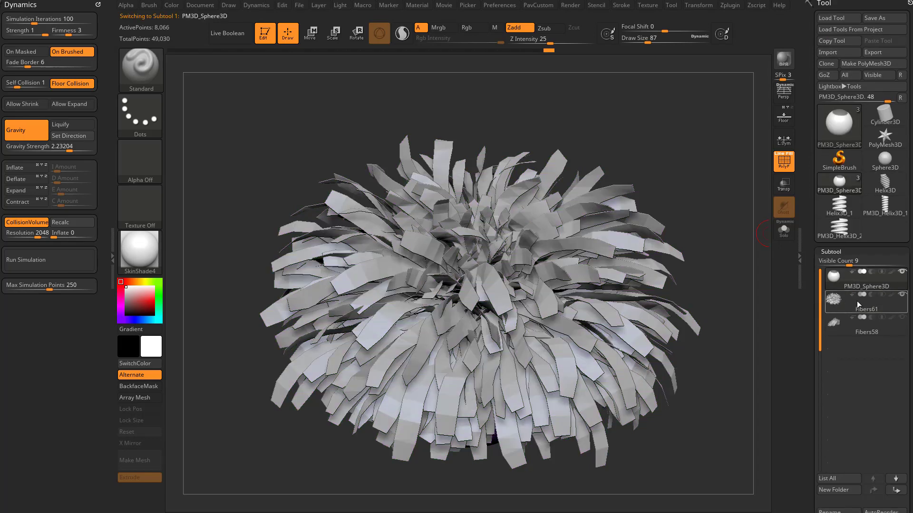
click(901, 296)
Step: Preview a new FiberMesh on the sphere, lower MaxFibers for only a few strips, and accept it
scroll(811, 217, down, 15)
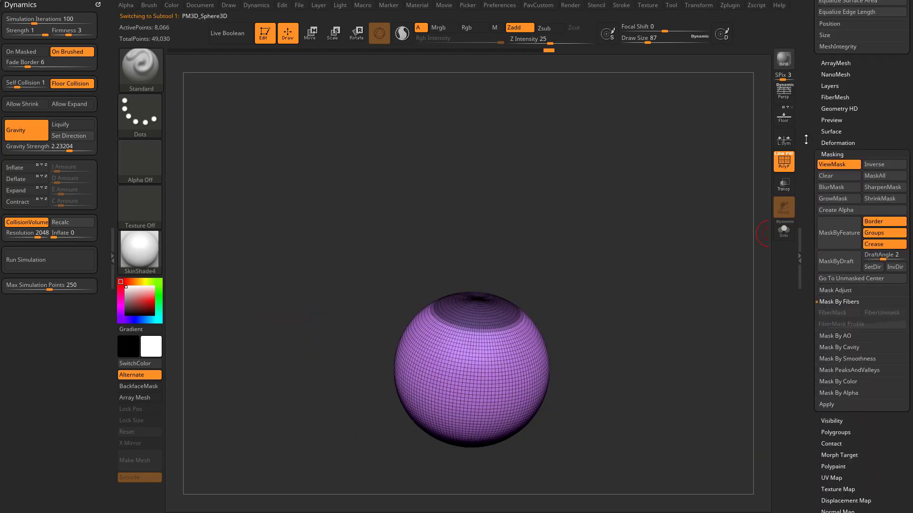
click(834, 80)
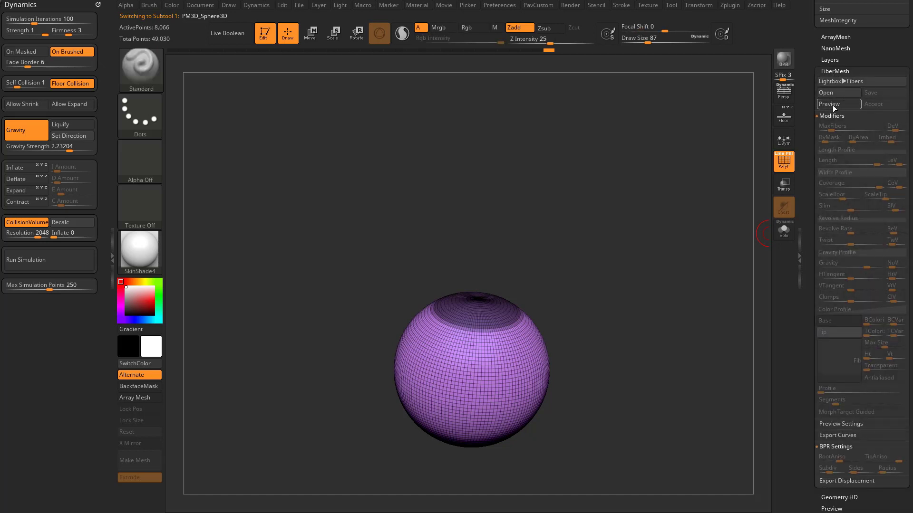
click(832, 105)
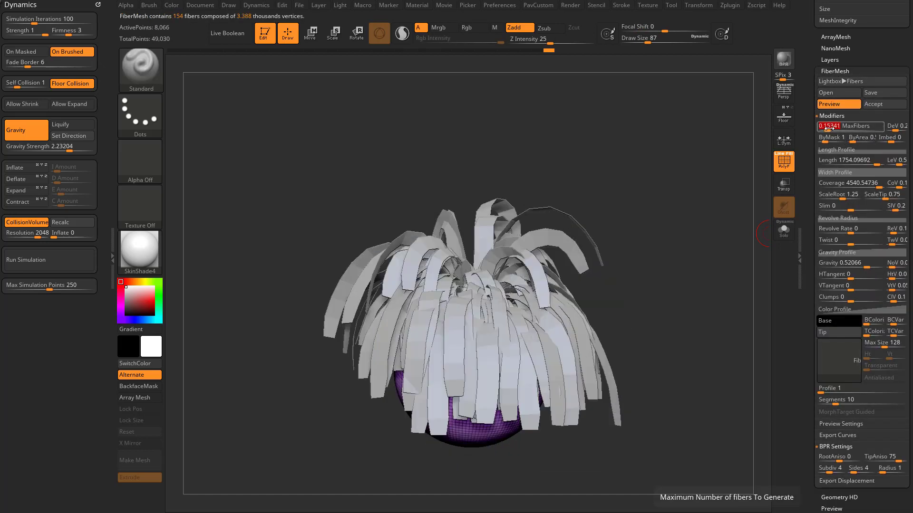
drag(829, 129, 816, 180)
click(872, 106)
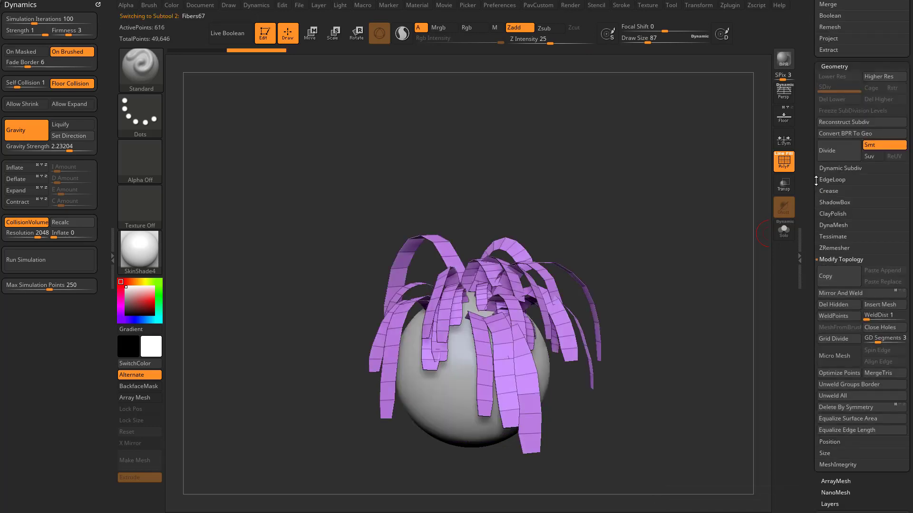
Step: Assign the widened helix mesh as the Micro Mesh of the new sparse fibers
click(827, 357)
click(480, 382)
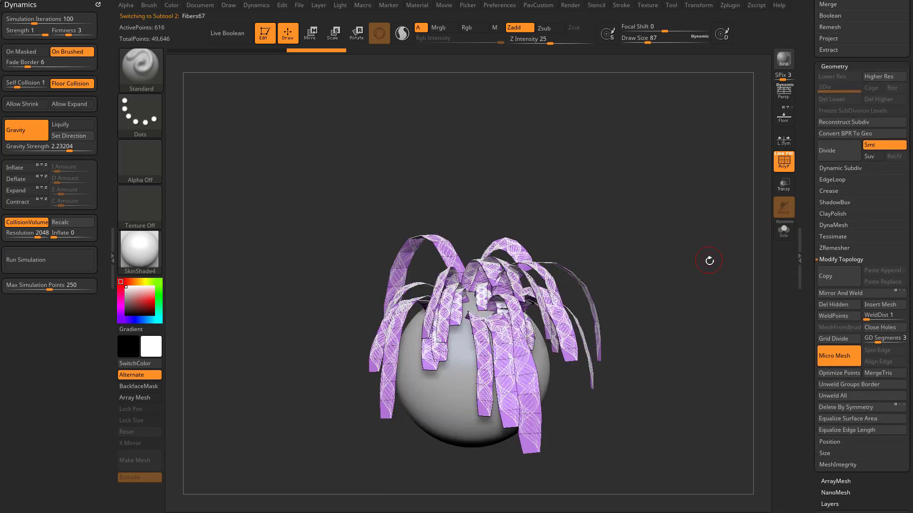
drag(664, 326, 651, 310)
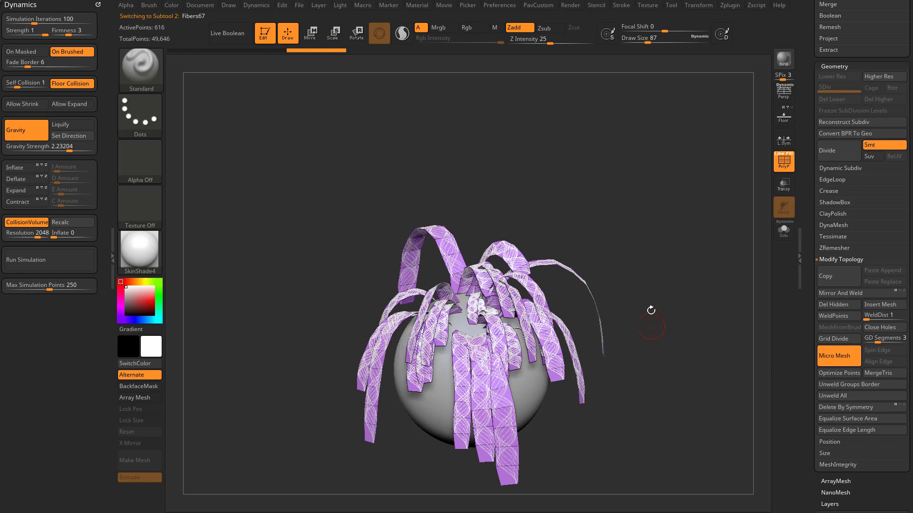
Step: Render the sparse helix strands with BPR and convert the result to geometry
click(783, 60)
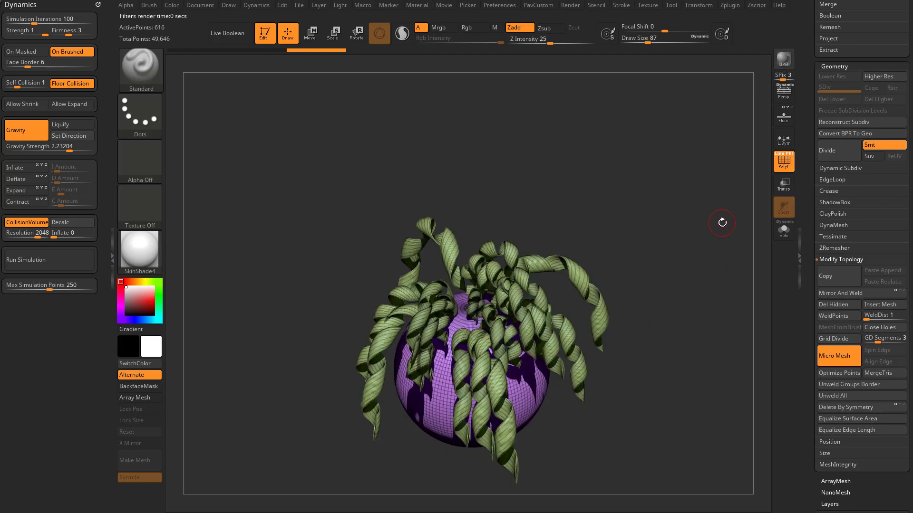
click(840, 133)
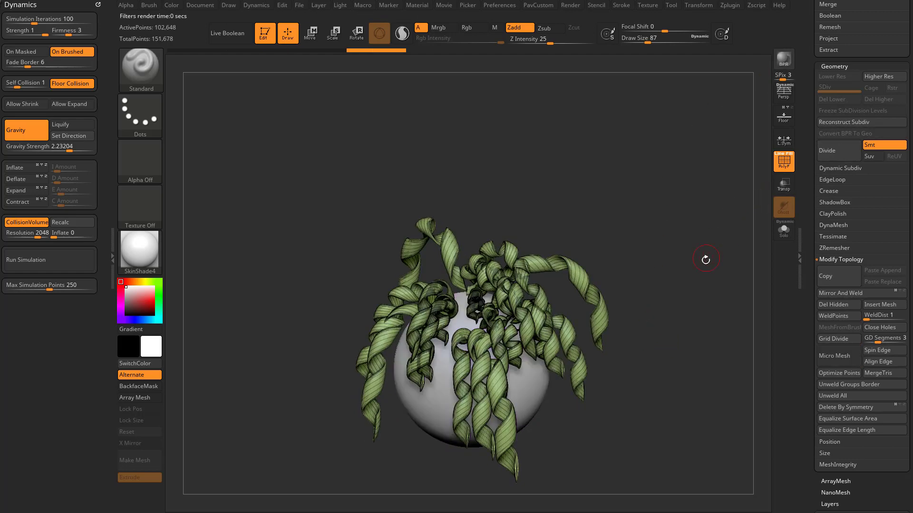
drag(705, 258, 706, 278)
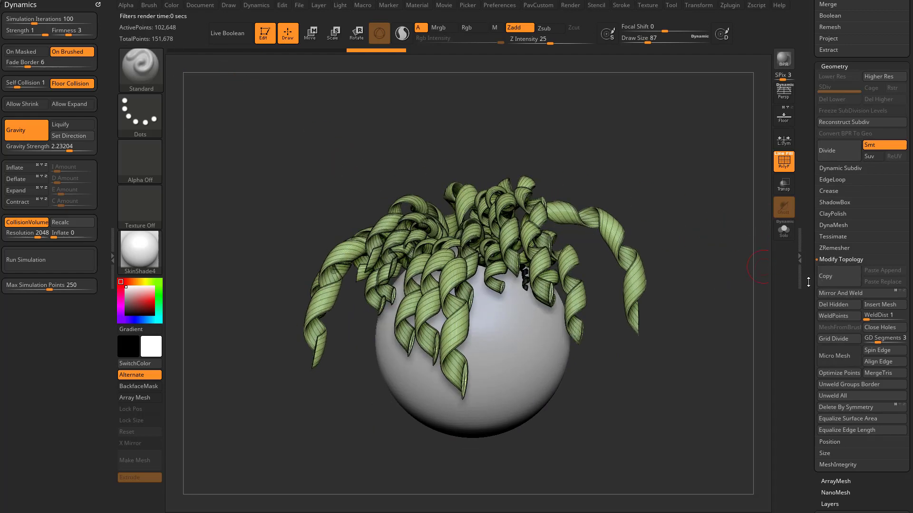
Step: Look through the FiberMesh and Masking settings, including Mask By Fibers, for the converted strands
scroll(813, 280, down, 10)
key(shift)
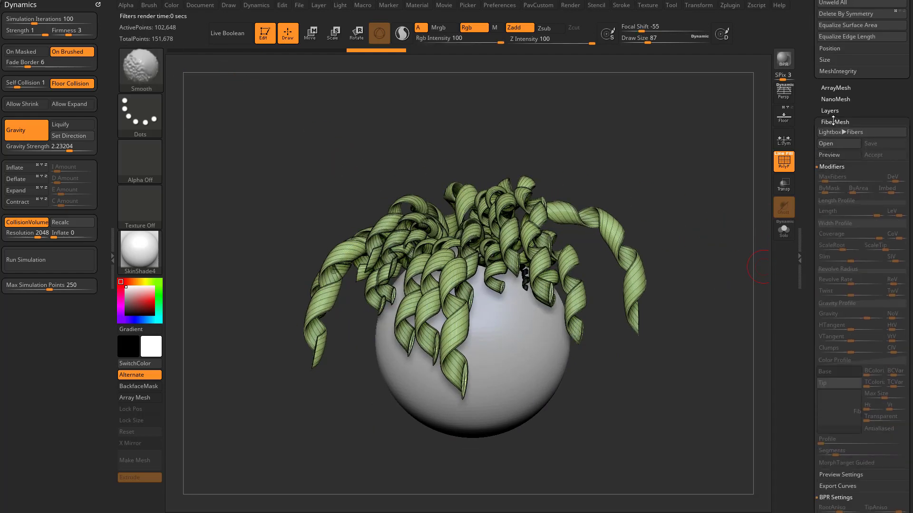
click(833, 121)
click(832, 178)
click(832, 177)
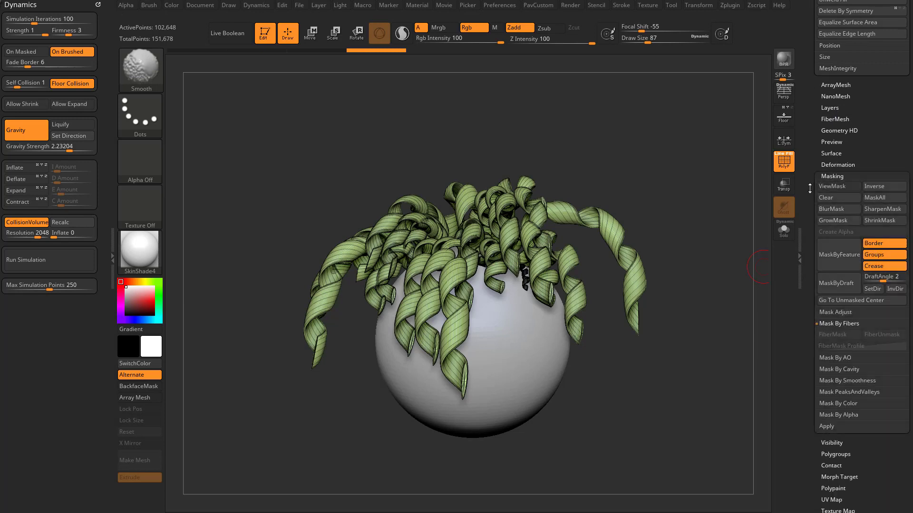
scroll(824, 209, down, 3)
click(831, 267)
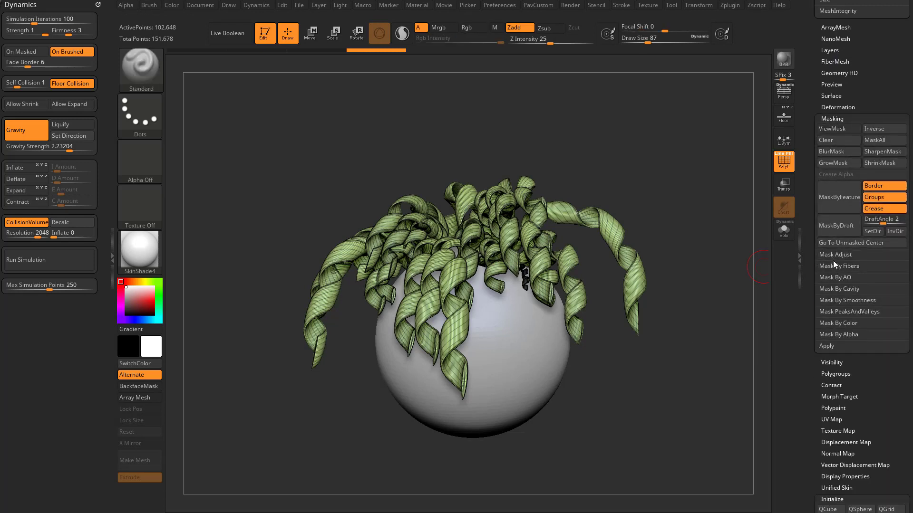
click(831, 263)
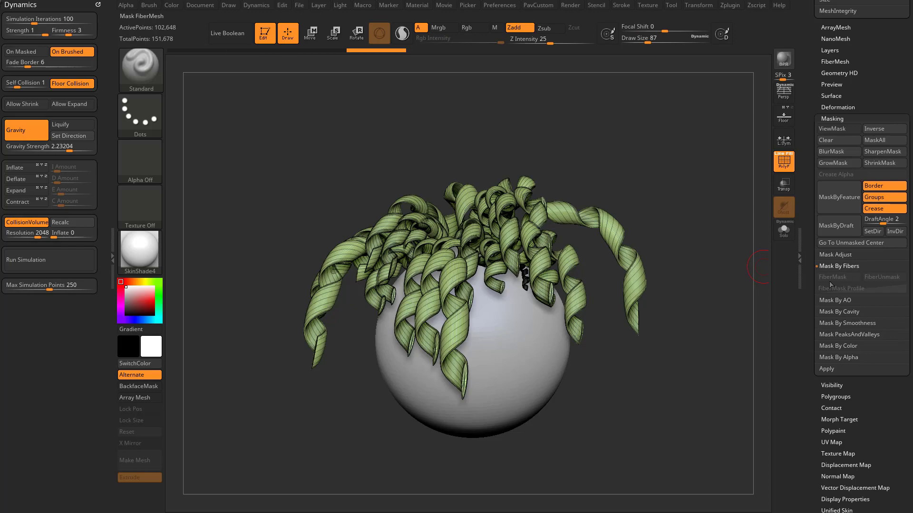
Step: Isolate the converted strands with Solo and set Draw Size to 33
mouse_move(705, 211)
mouse_down()
mouse_move(664, 255)
mouse_move(604, 252)
mouse_move(698, 200)
mouse_up()
click(783, 230)
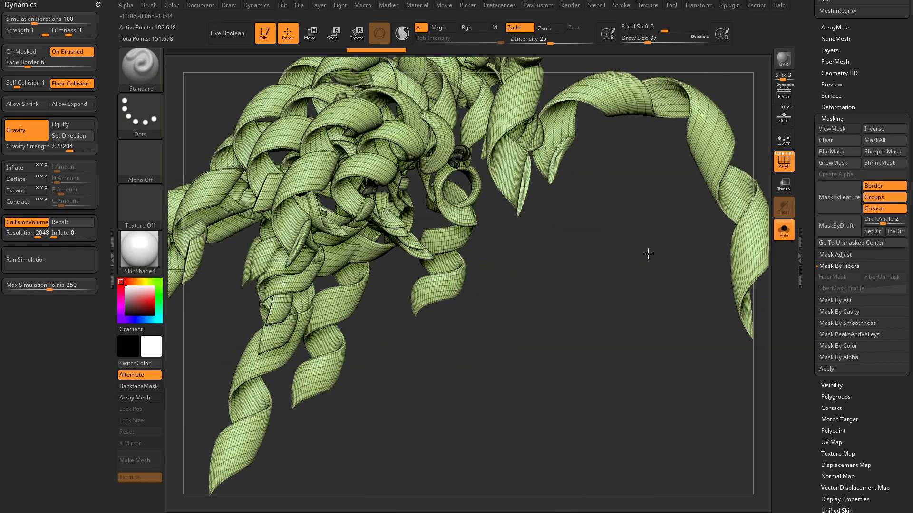
key(s)
drag(618, 262, 615, 262)
mouse_move(615, 262)
mouse_down()
mouse_move(586, 326)
mouse_move(510, 204)
mouse_move(540, 266)
mouse_move(536, 291)
mouse_up()
Step: Give each converted strand its own polygroup with Auto Groups
key(2)
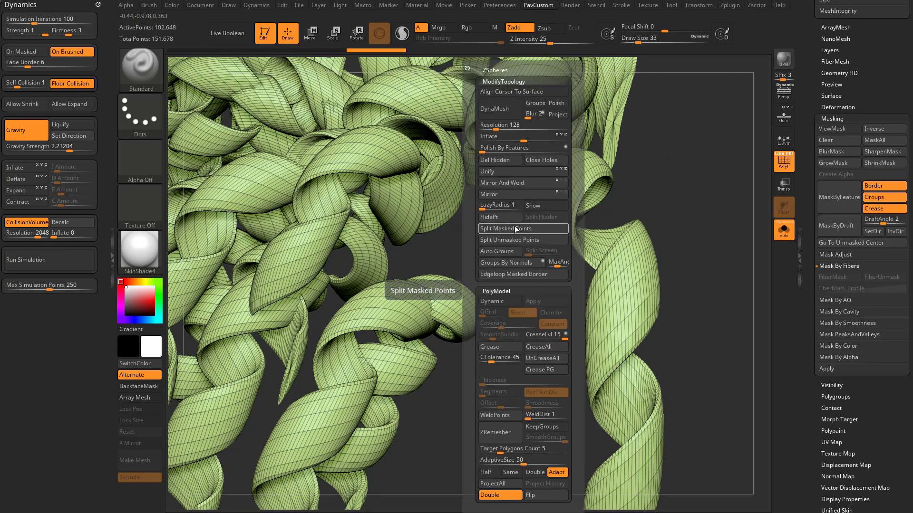
drag(812, 285, 830, 251)
shift+click(832, 282)
shift+click(832, 281)
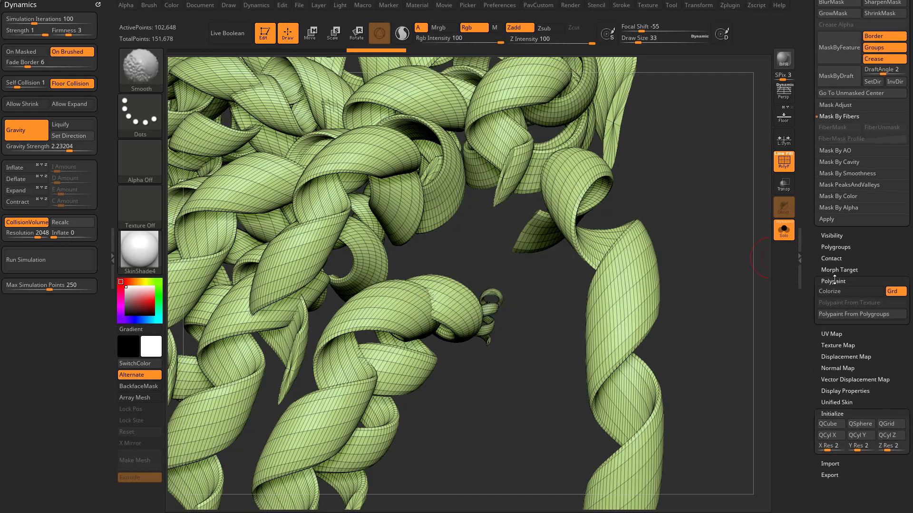
shift+click(833, 248)
click(835, 258)
mouse_move(651, 280)
mouse_down()
mouse_move(513, 330)
mouse_move(544, 320)
mouse_move(538, 331)
mouse_up()
Step: Thin out the crowded strands by hiding the unwanted polygroups and deleting the hidden geometry
key(ctrl+shift)
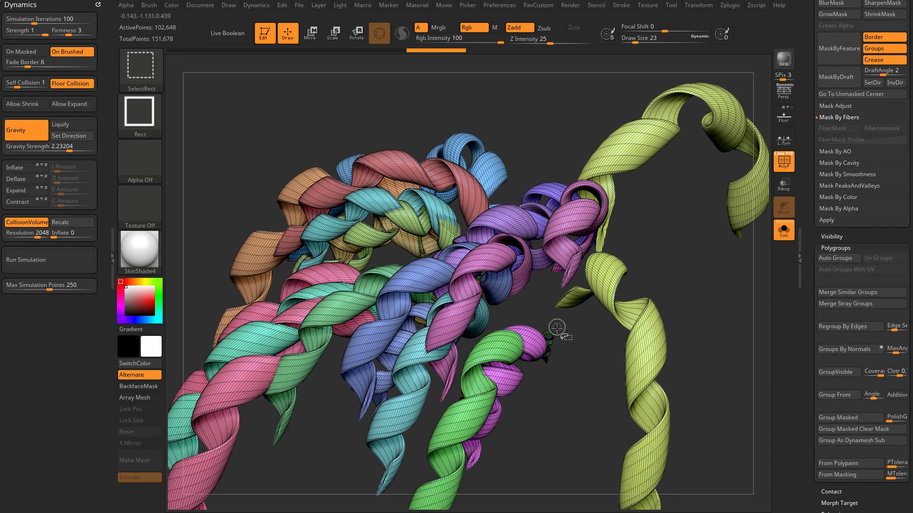
ctrl+shift+click(552, 343)
ctrl+shift+click(568, 332)
drag(566, 336, 628, 252)
ctrl+shift+click(530, 255)
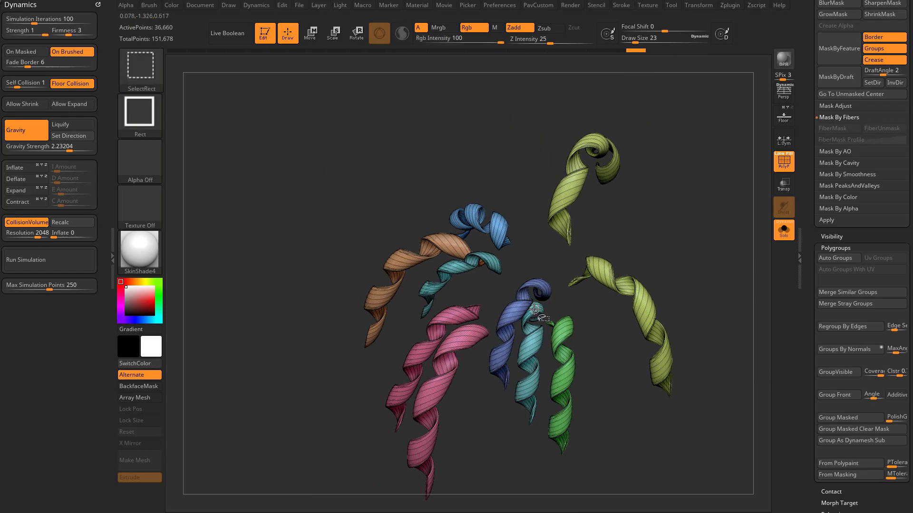
ctrl+shift+click(535, 323)
mouse_move(675, 228)
mouse_down()
mouse_move(694, 236)
mouse_move(683, 237)
mouse_up()
key(ctrl+1)
Step: Turn off Solo to bring the sphere back together with the remaining strands
drag(805, 246, 805, 335)
scroll(805, 335, up, 3)
click(789, 229)
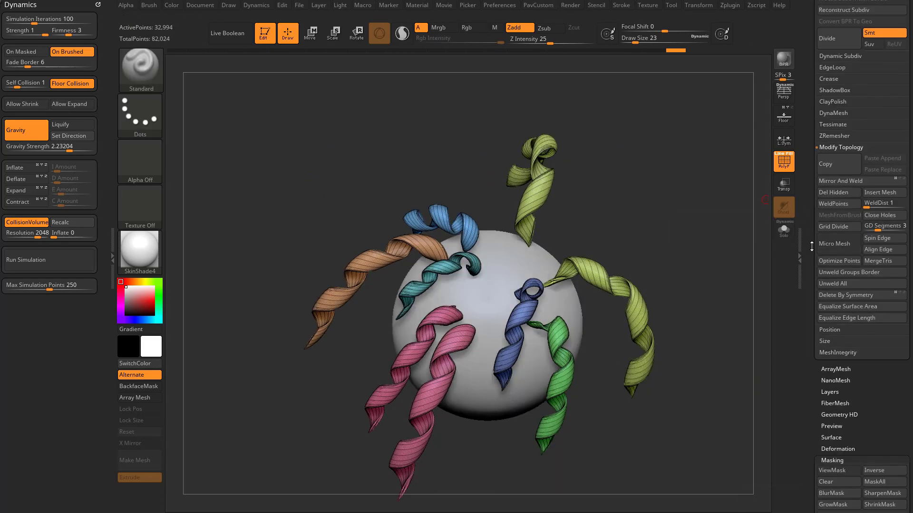
scroll(795, 302, up, 5)
drag(795, 302, 795, 318)
drag(727, 295, 689, 254)
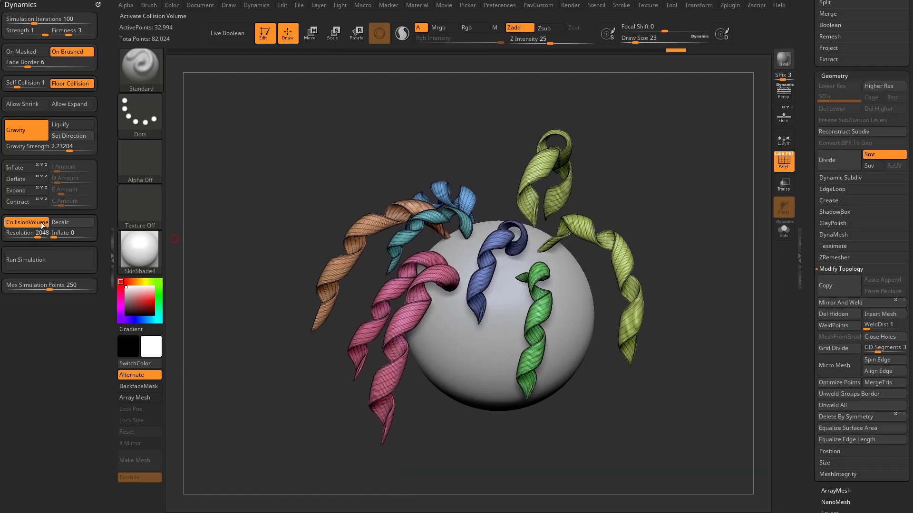
Step: Run a trial dynamics simulation on the strands, undo it, and rerun it with Gravity Strength set to 8.40915
click(76, 259)
key(ctrl+z)
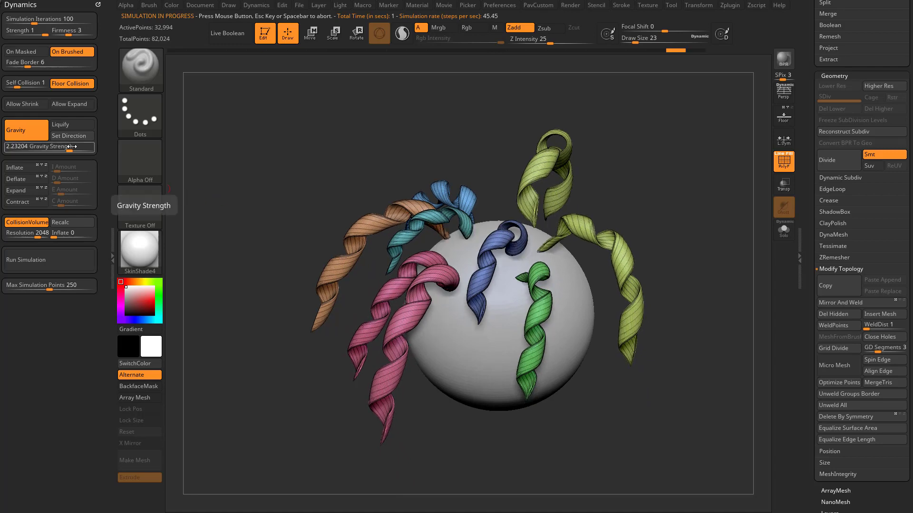
drag(69, 151, 74, 151)
click(56, 258)
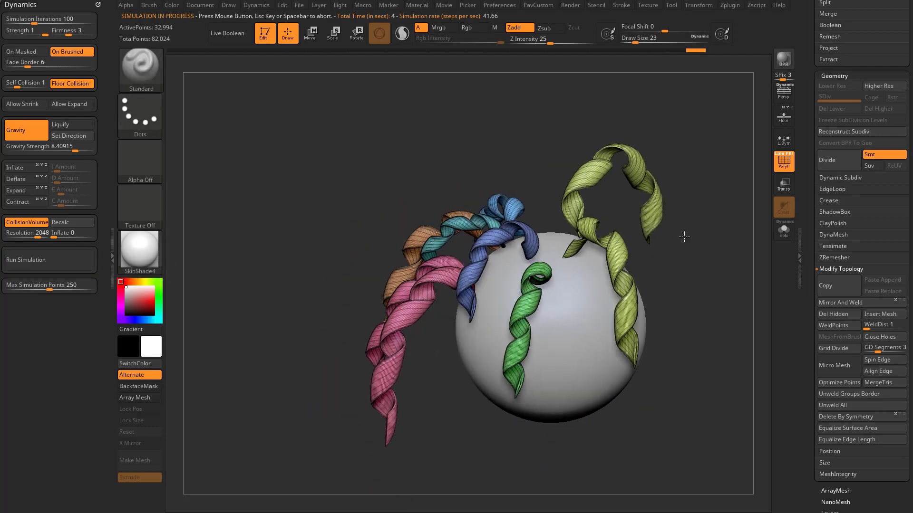
Step: Try the simulation with Inflate enabled at 13.831 and Expand at 3.464, and undo the deformation of the strands
click(21, 192)
click(18, 167)
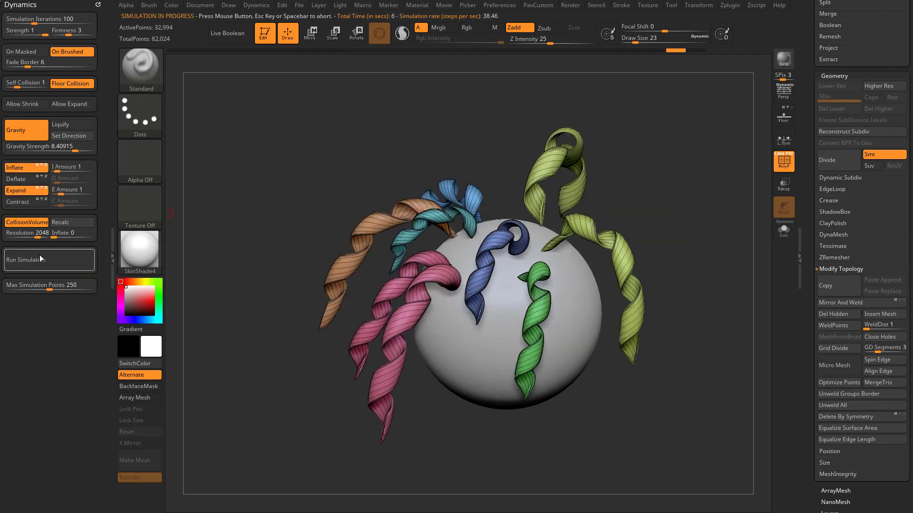
click(39, 257)
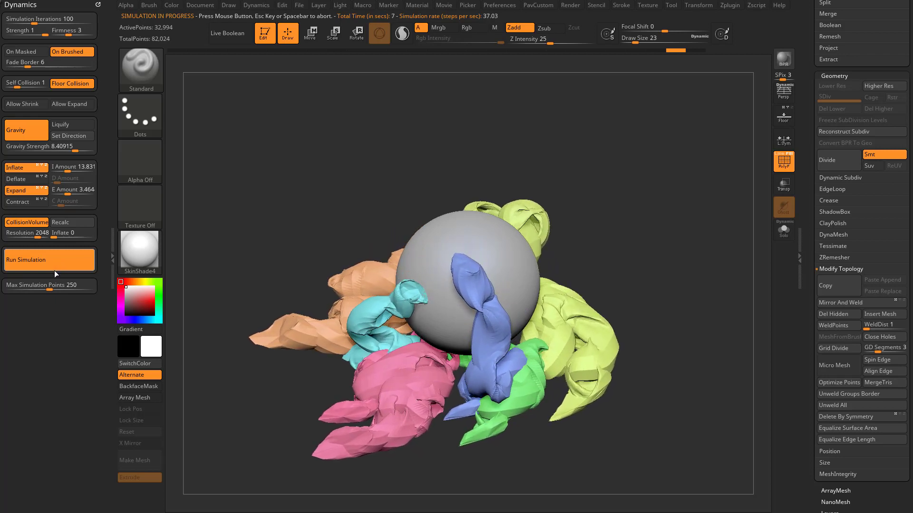
click(655, 240)
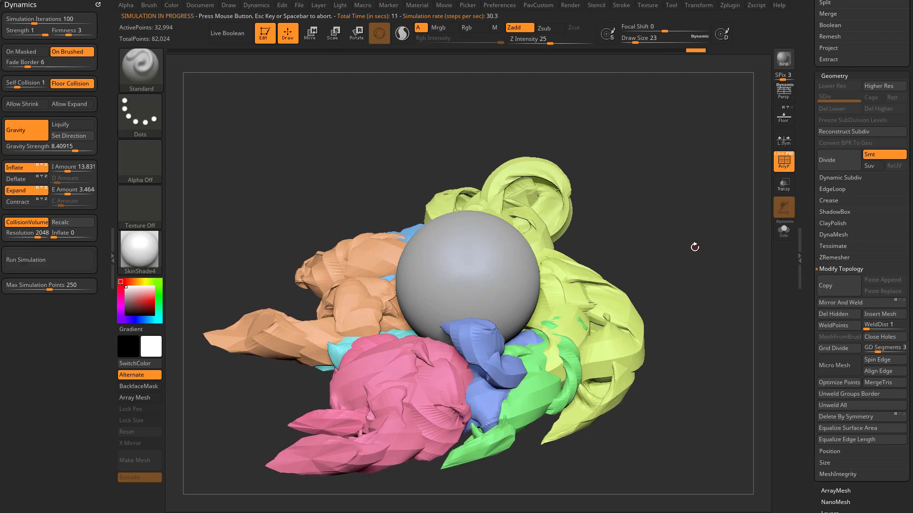
alt+drag(695, 247, 664, 228)
key(ctrl+z)
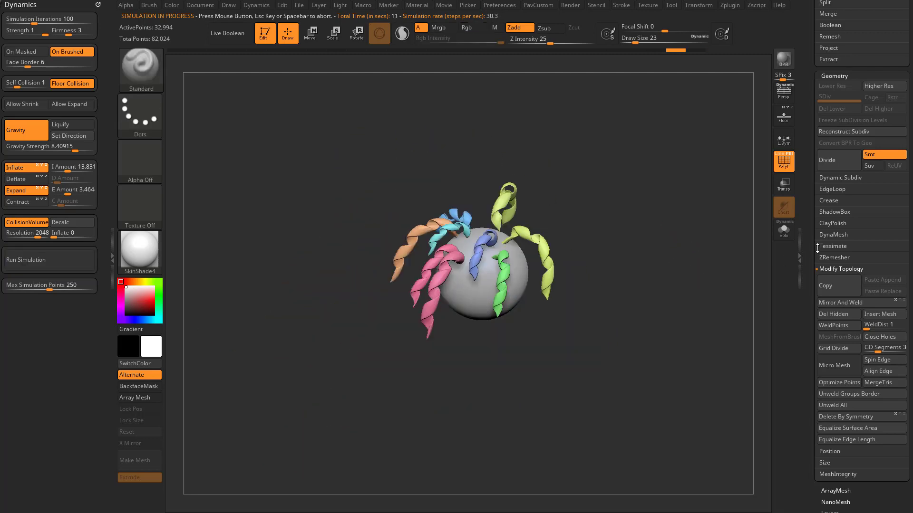